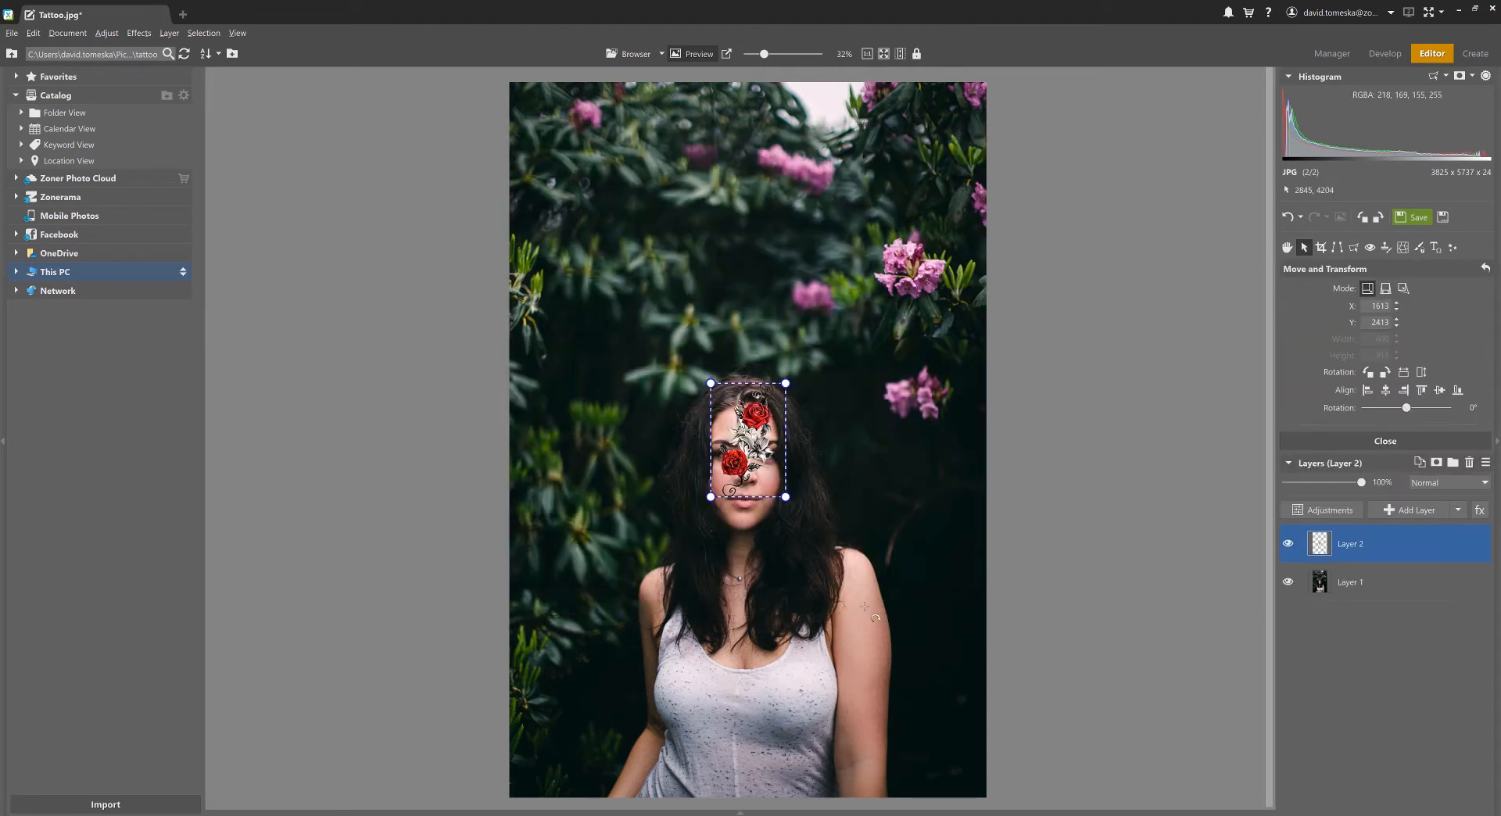
- Move the rose tattoo layer onto the woman's bare upper arm, scale it to 540 × 821, and apply the transform
drag(770, 452, 866, 609)
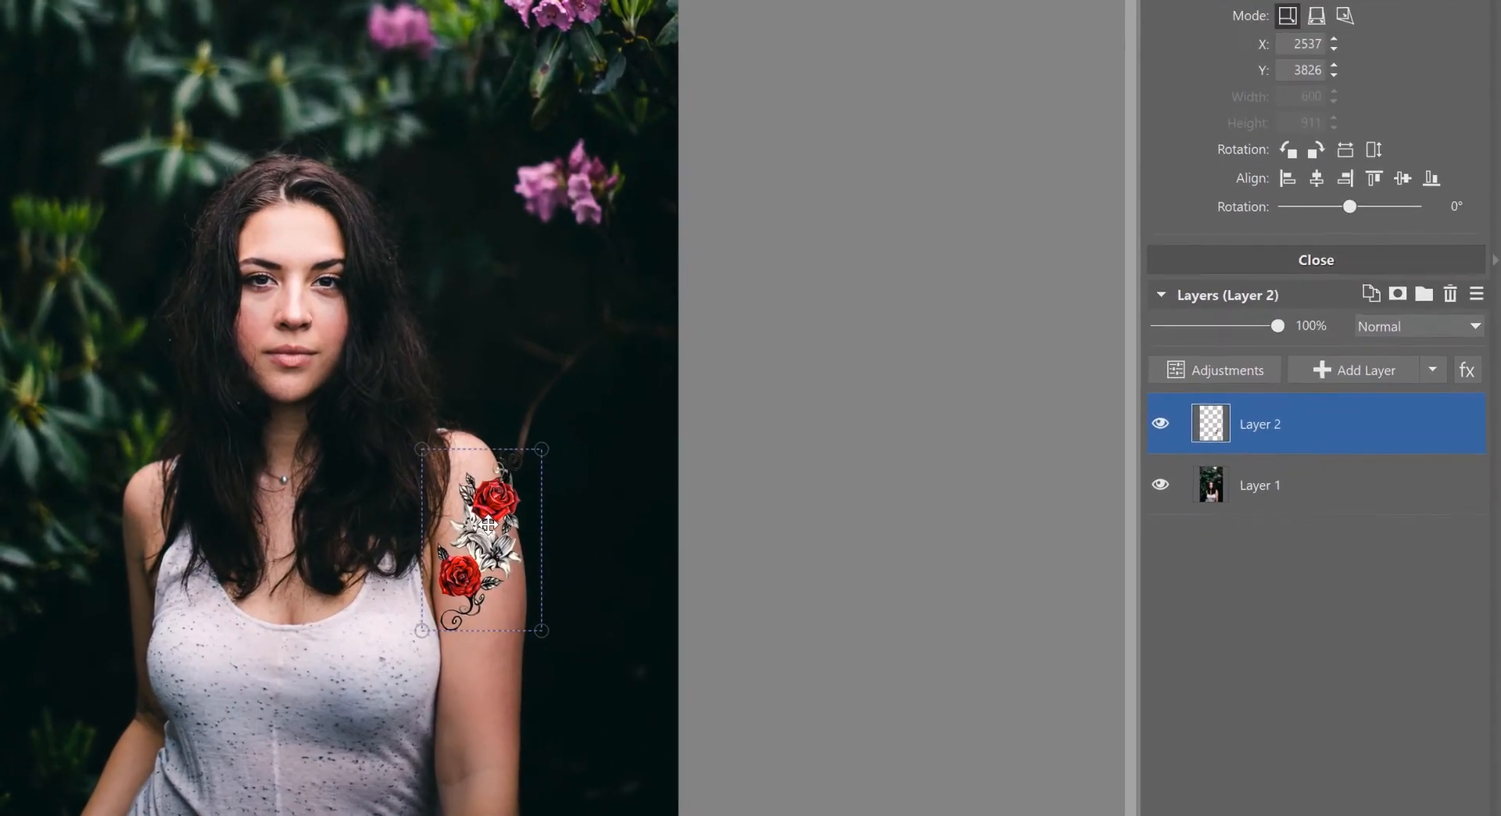
drag(488, 524, 497, 525)
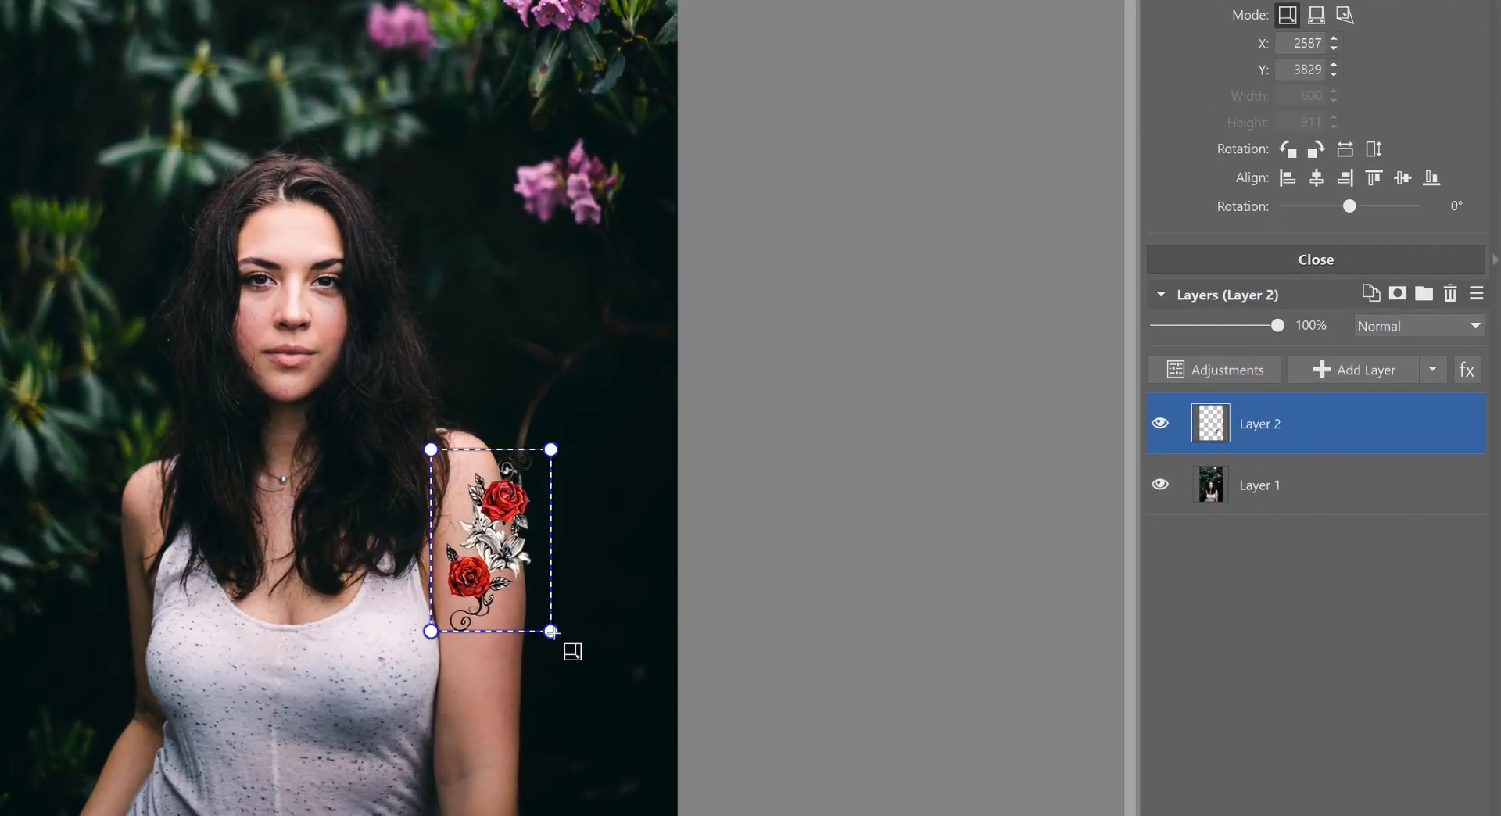
drag(550, 632, 540, 613)
drag(486, 547, 491, 536)
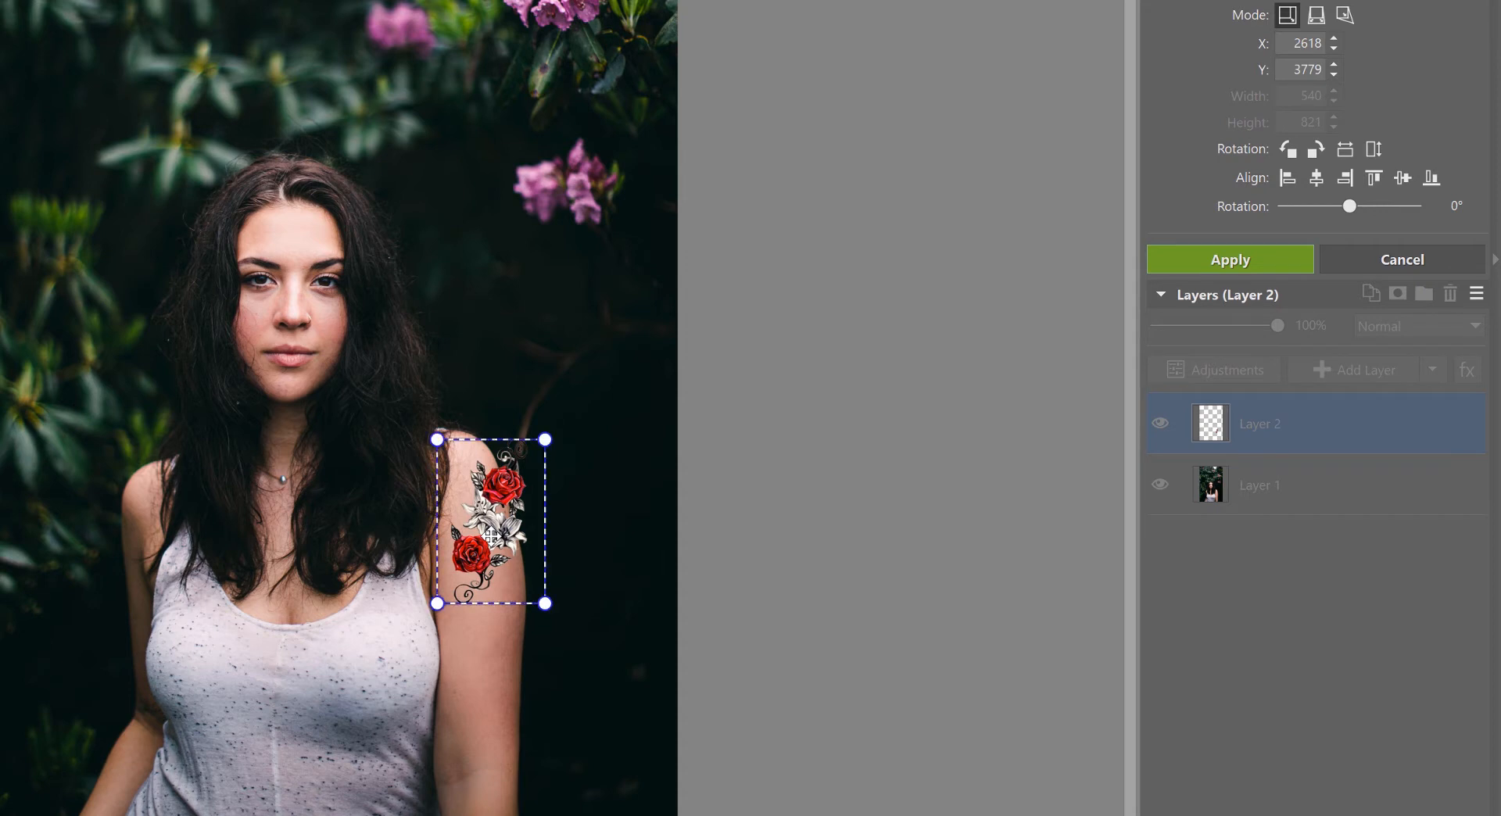
click(1193, 259)
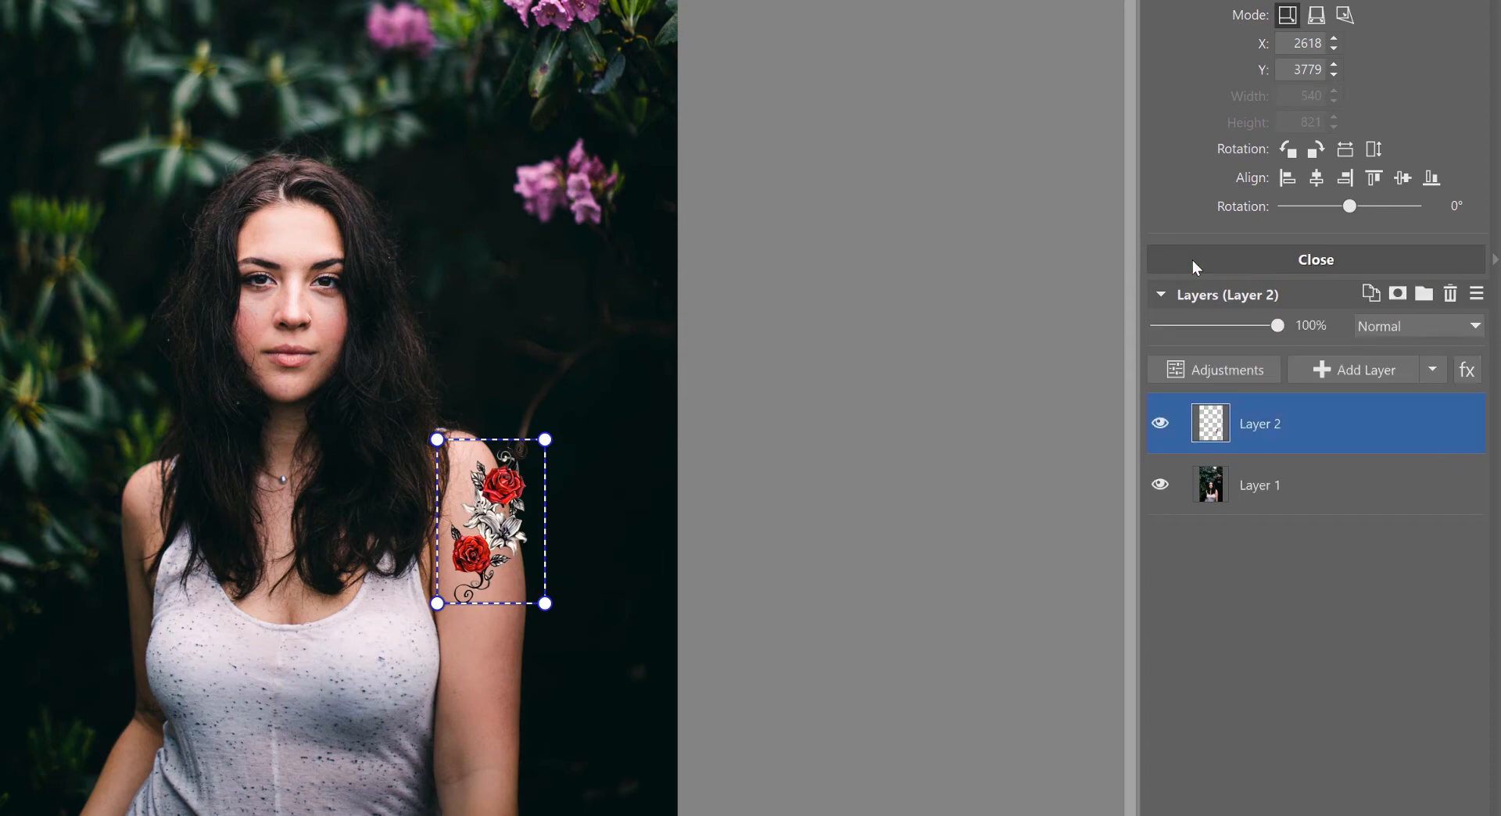
click(1300, 260)
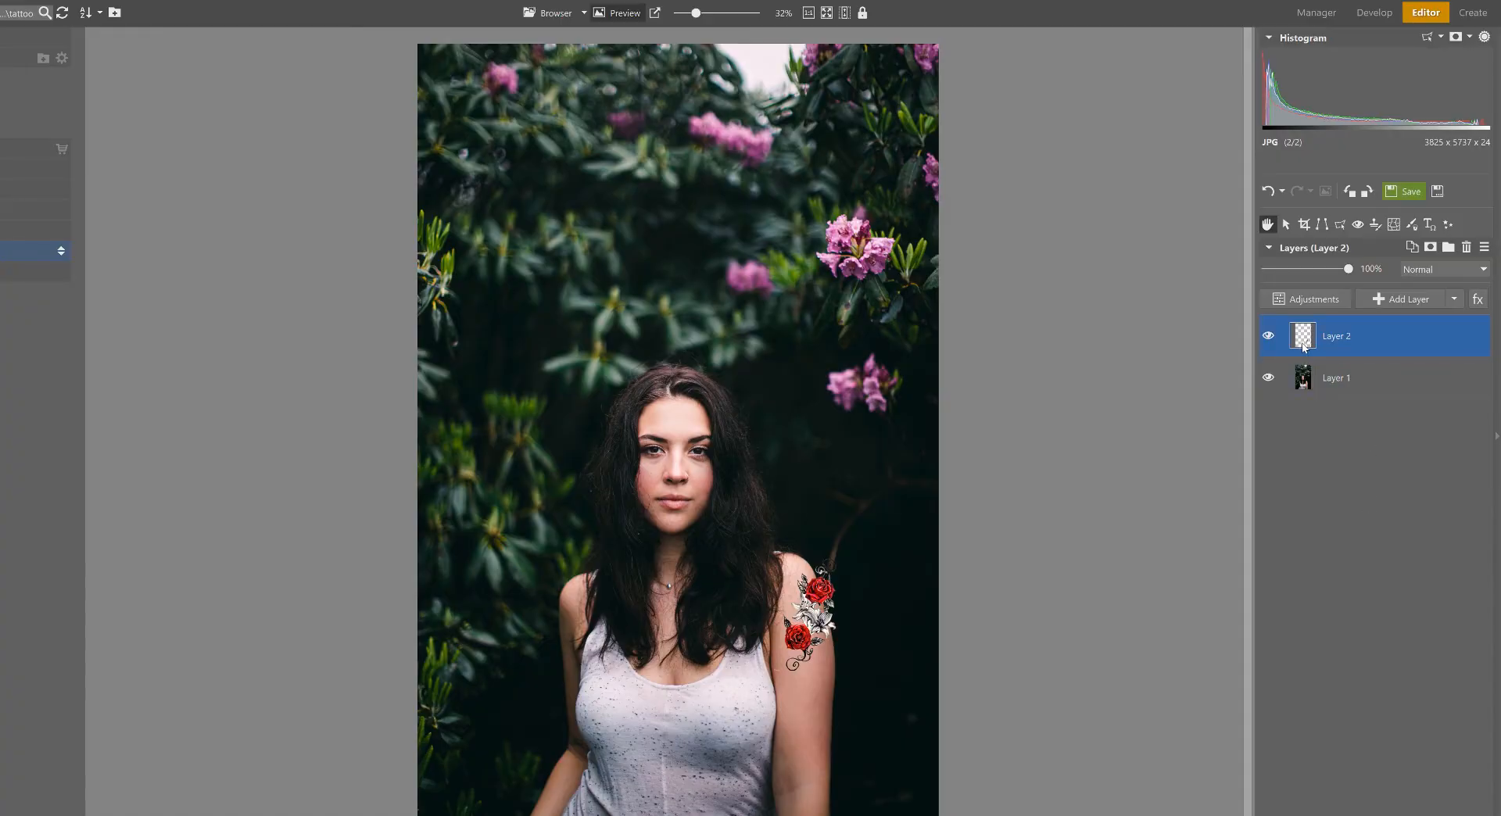
- Add a Reveal All mask to Layer 2 and make the layer's tattoo image active instead of the mask
click(1430, 248)
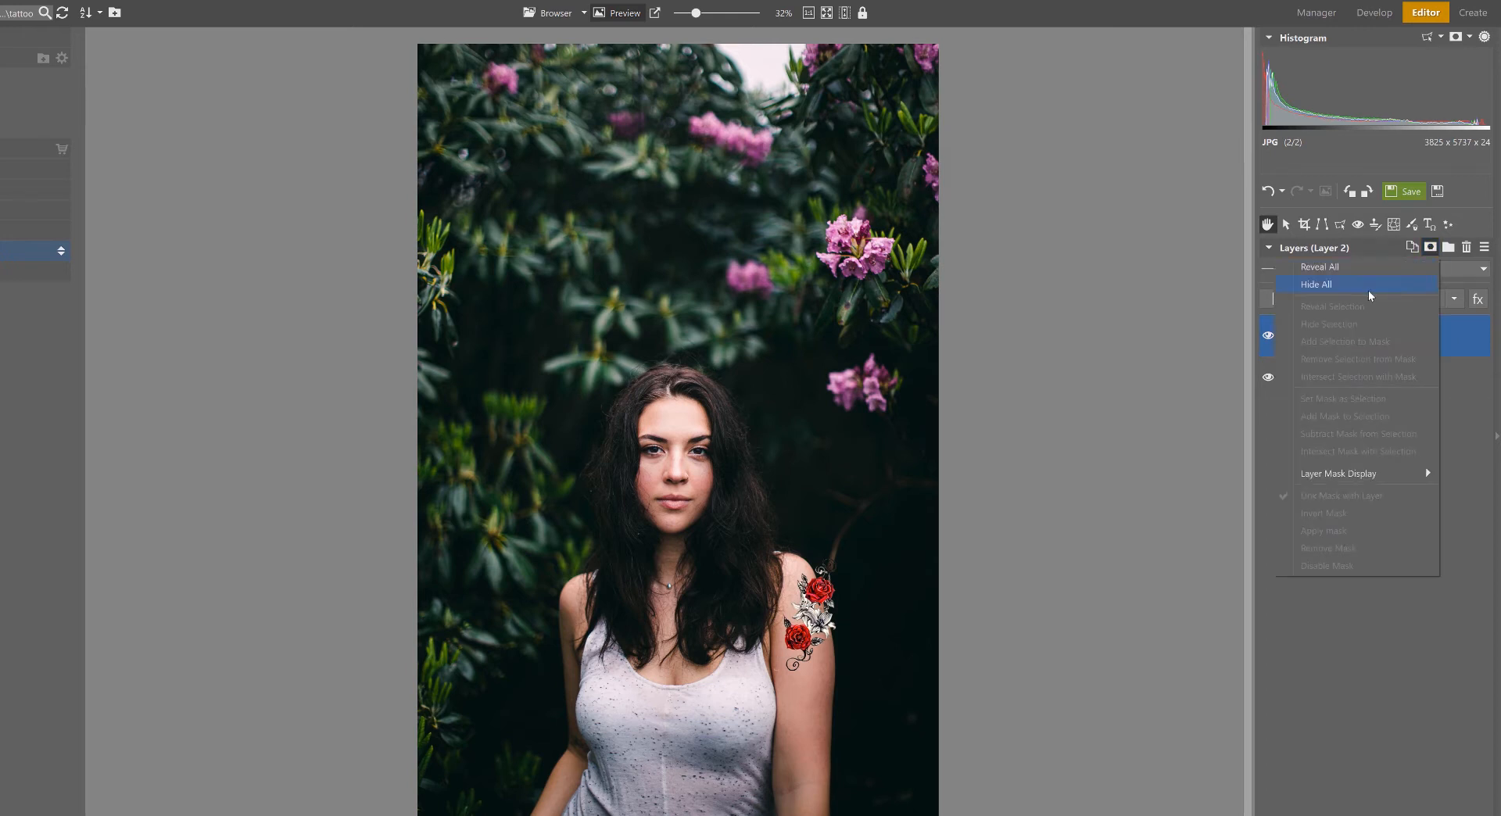
click(1368, 270)
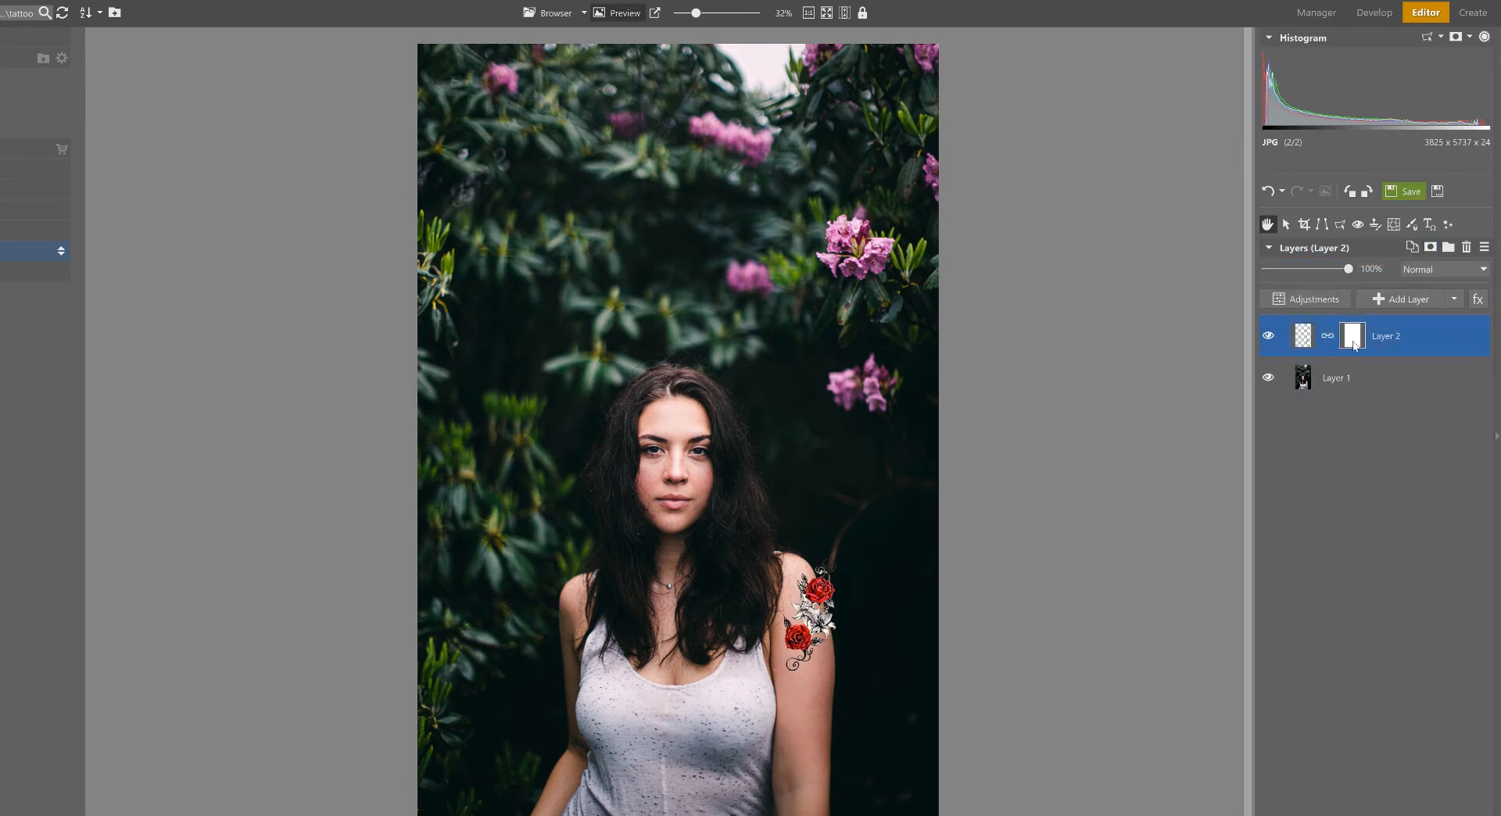
click(1300, 341)
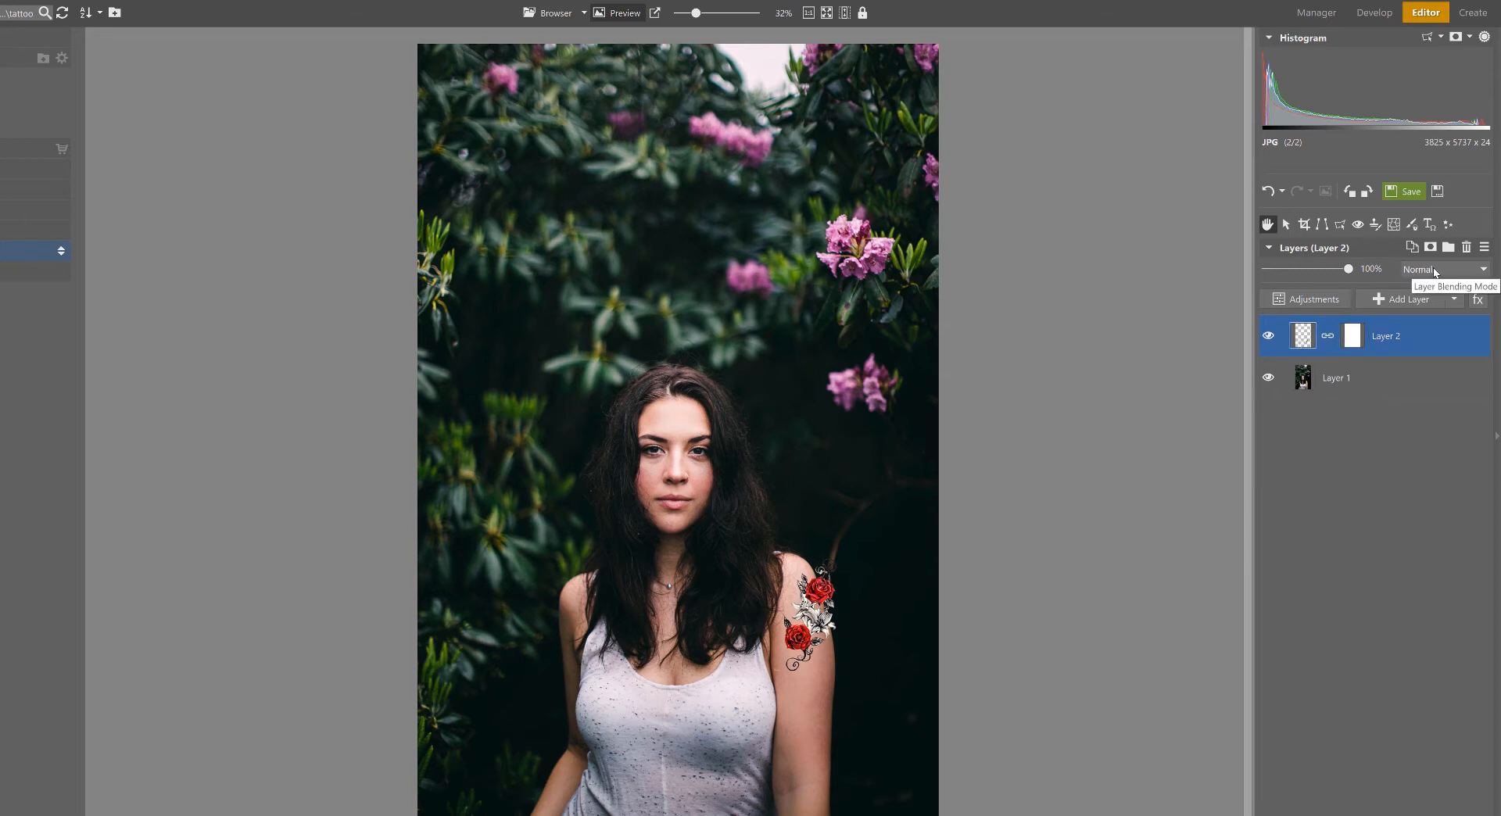
- Set Layer 2's blending mode to Multiply and its opacity to 72%
click(1435, 271)
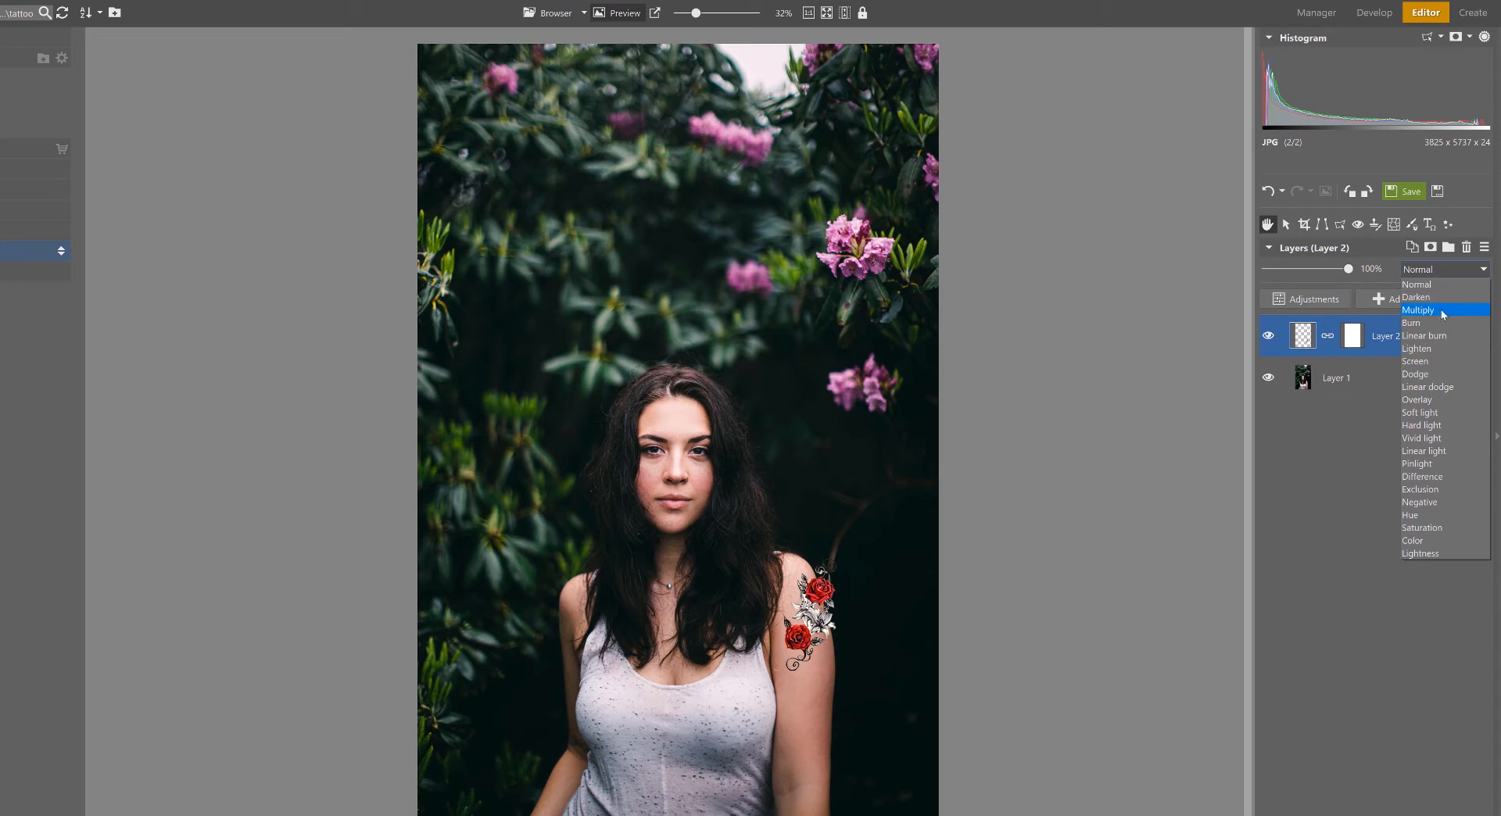
click(1443, 313)
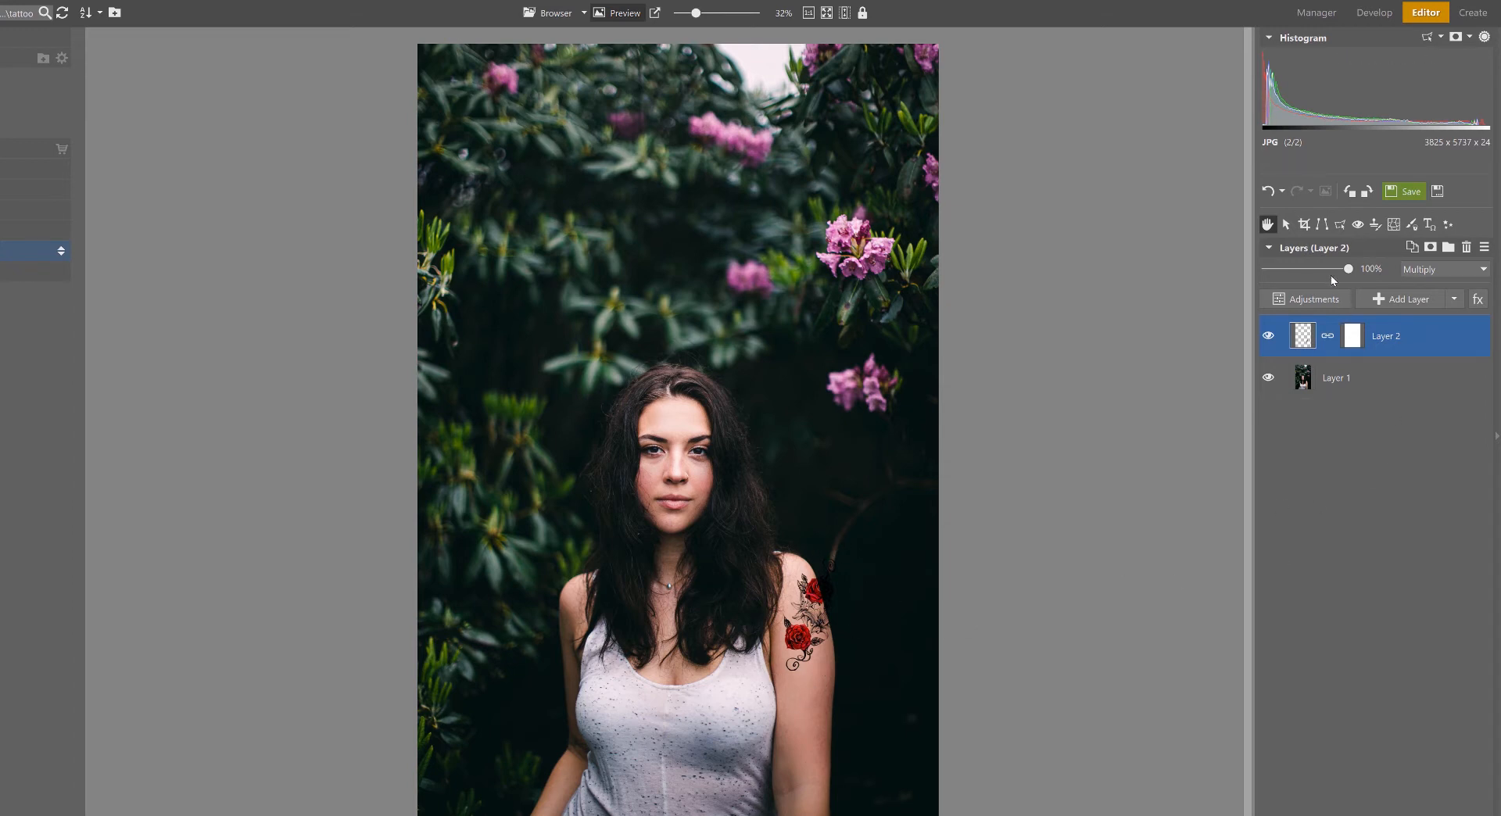
drag(1348, 269, 1326, 270)
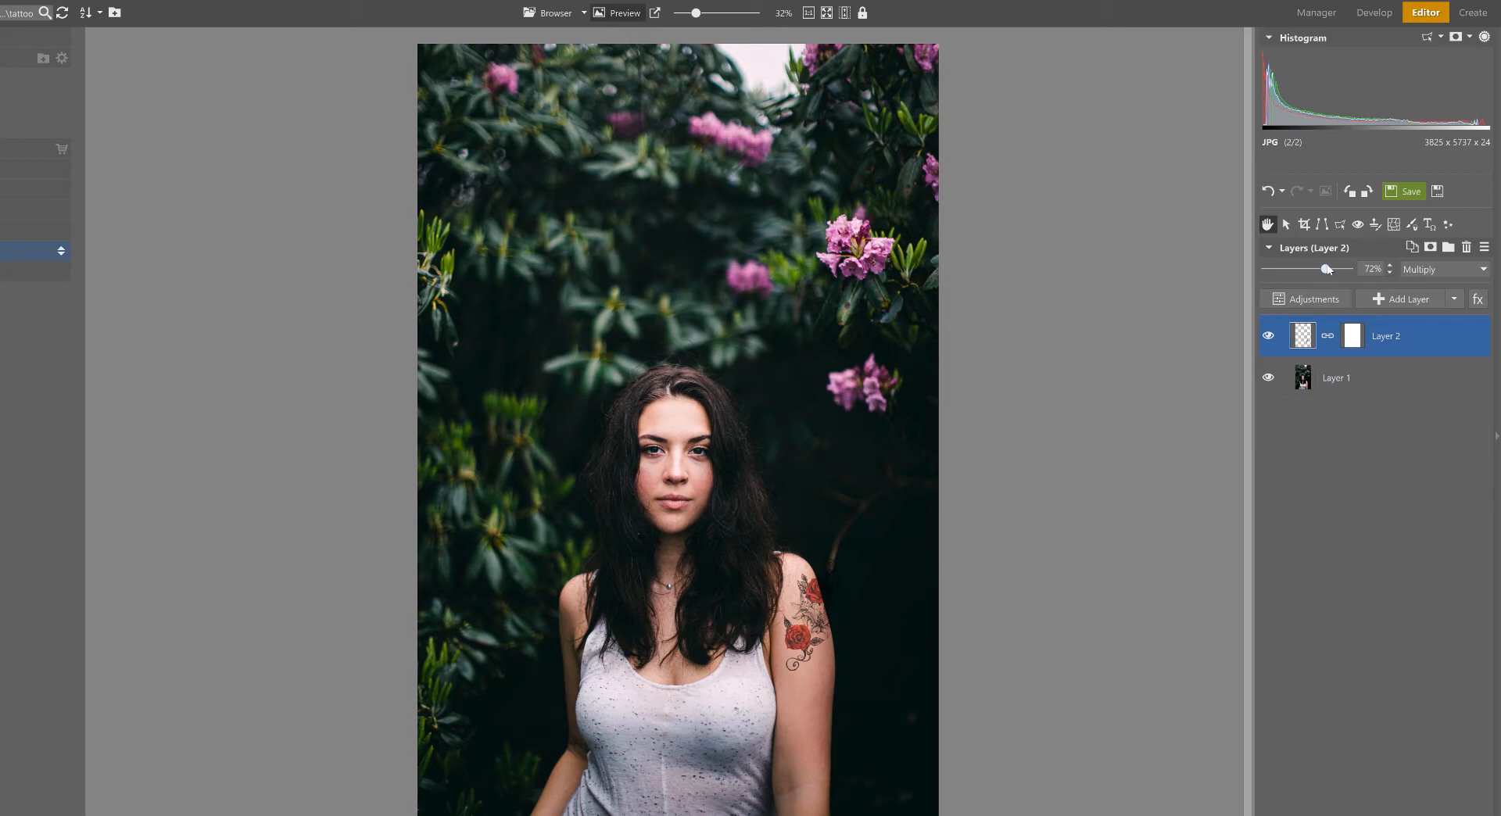
- Select the tattoo parts spilling past the arm's outer edge onto the dark background with the Polygonal Lasso
scroll(819, 623, up, 5)
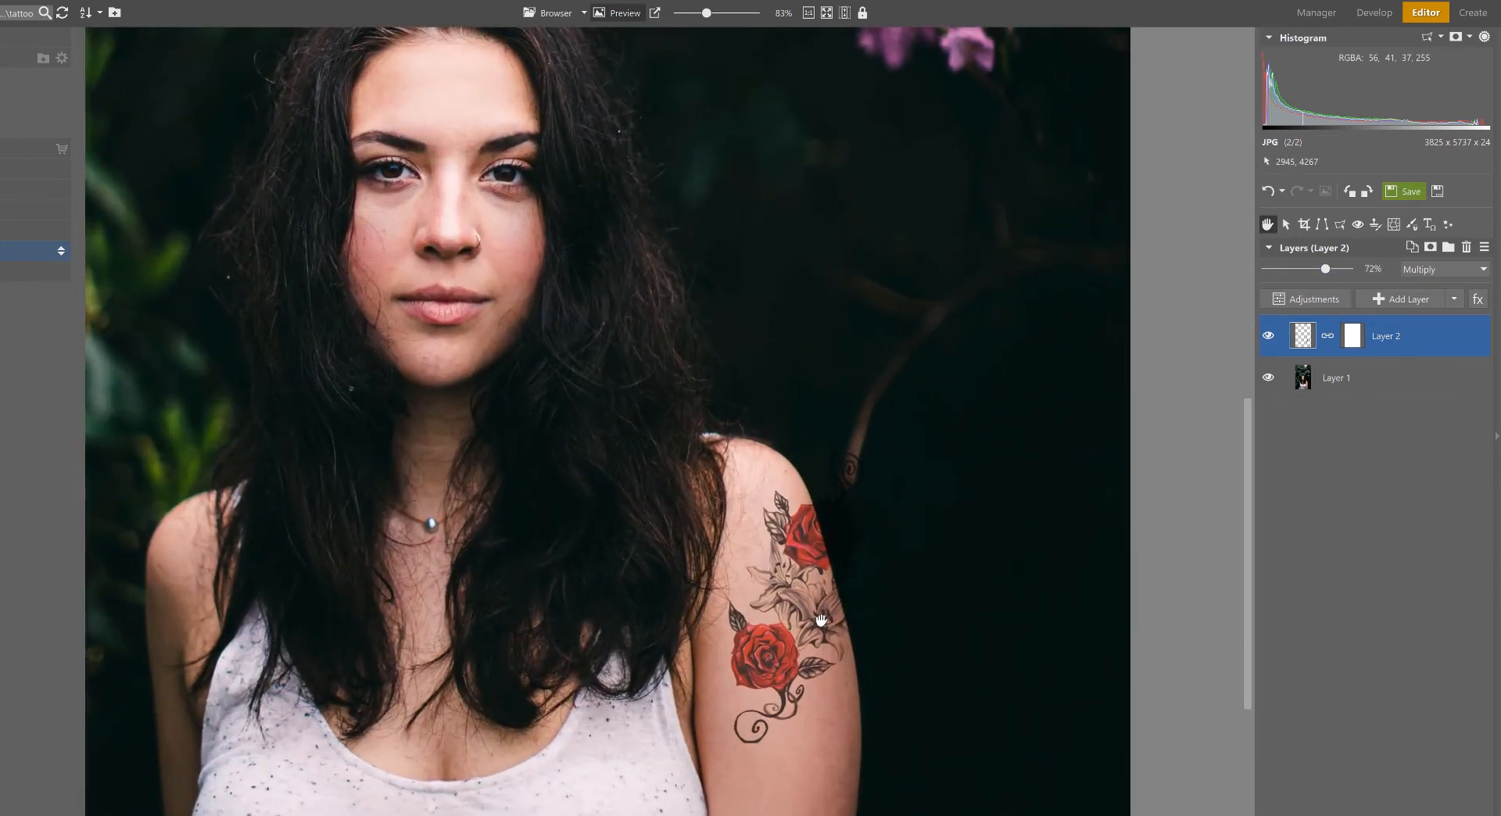
drag(819, 619, 660, 511)
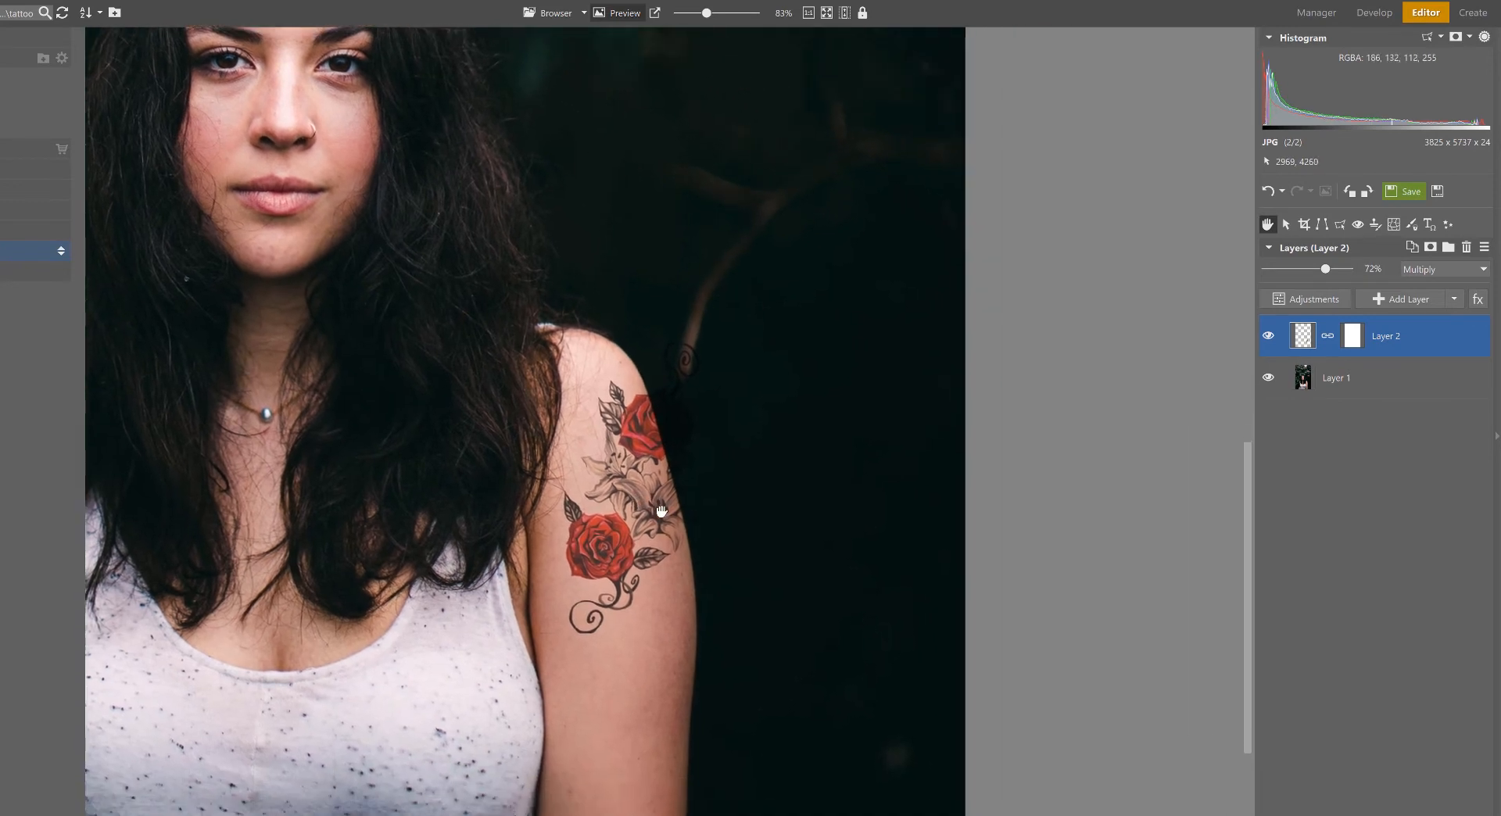
scroll(661, 511, up, 2)
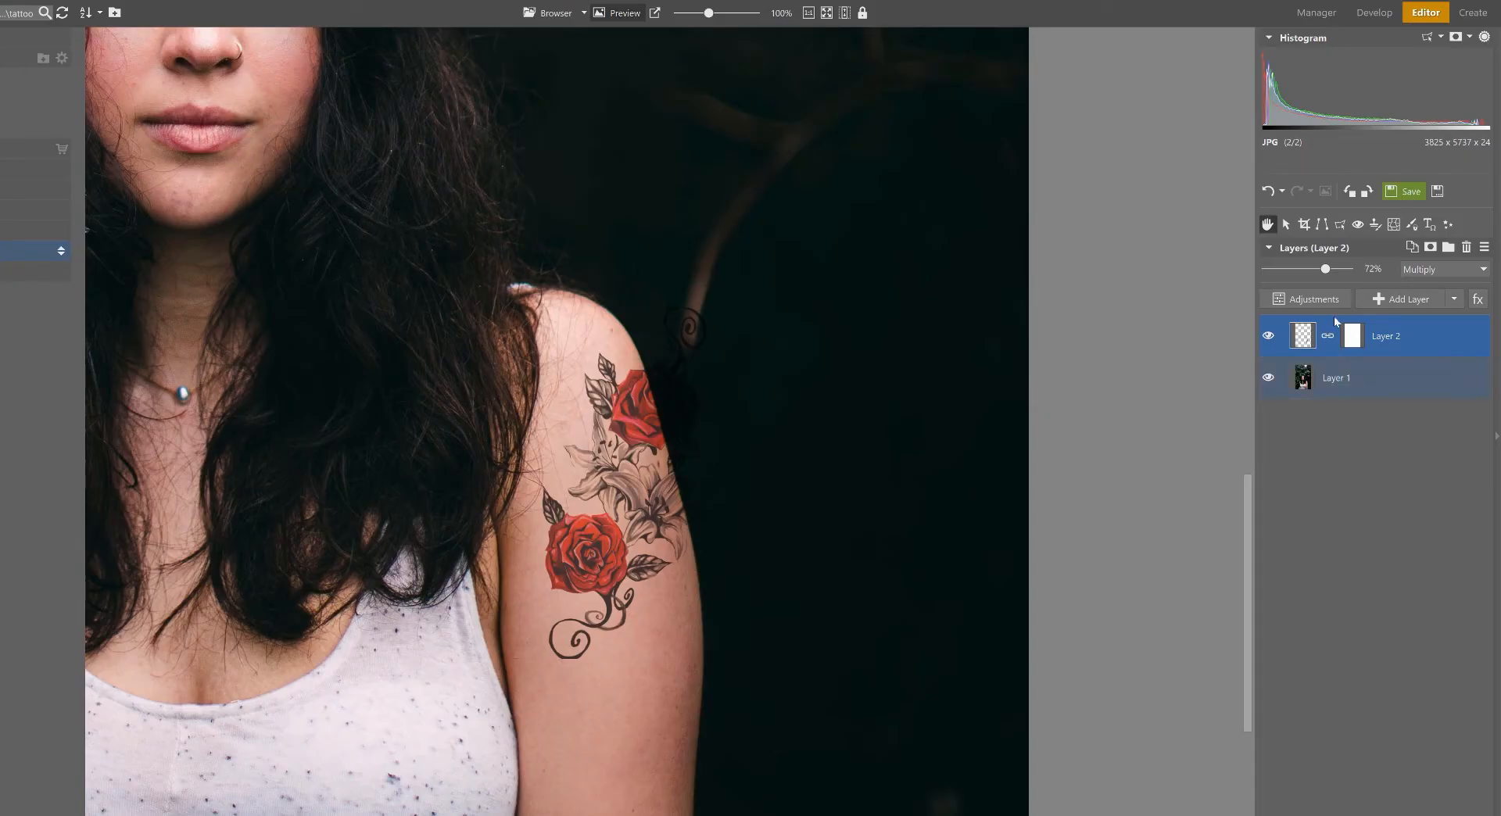
click(1340, 225)
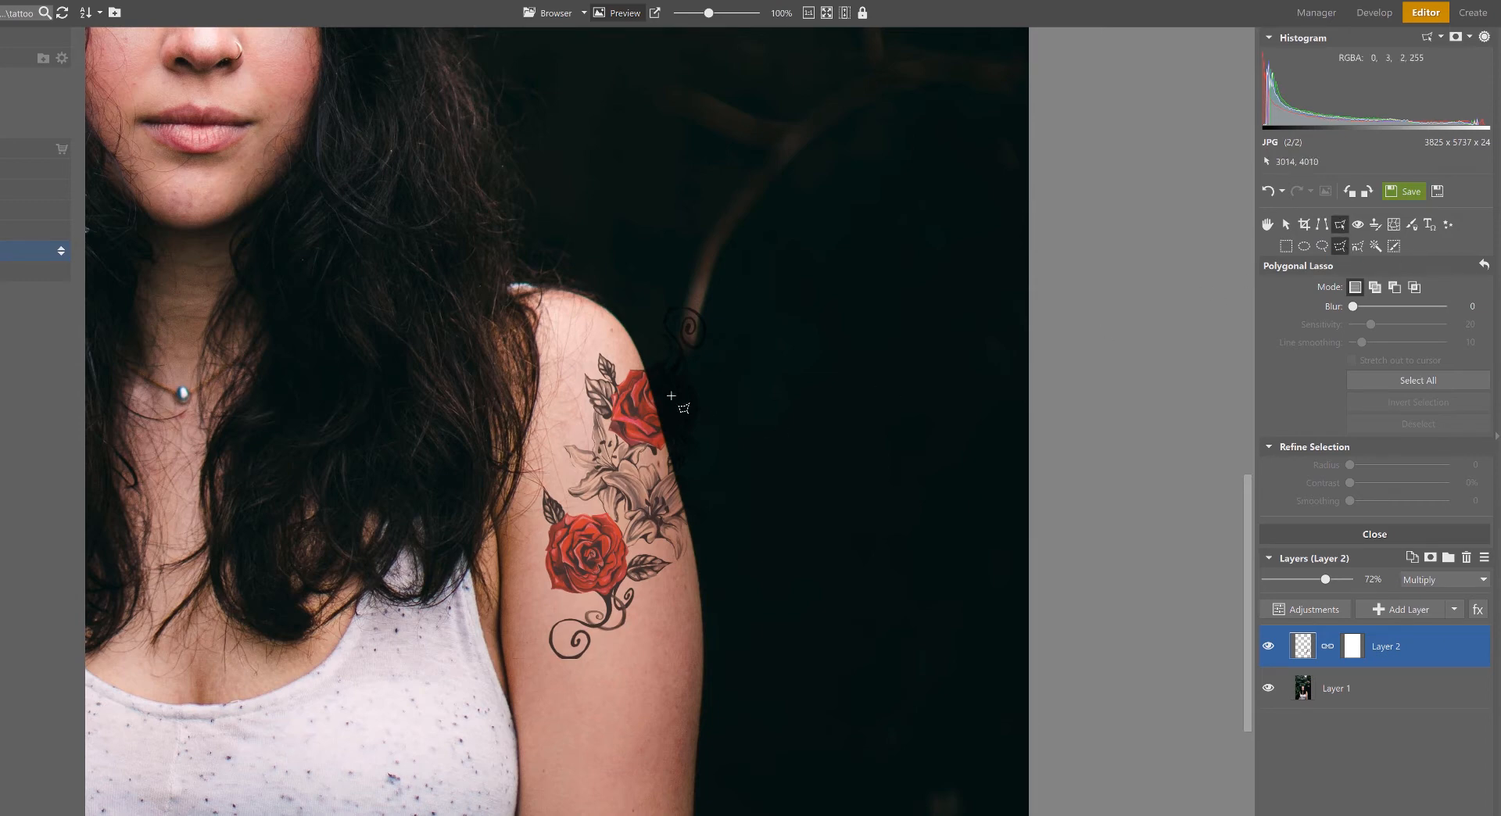
scroll(644, 363, up, 2)
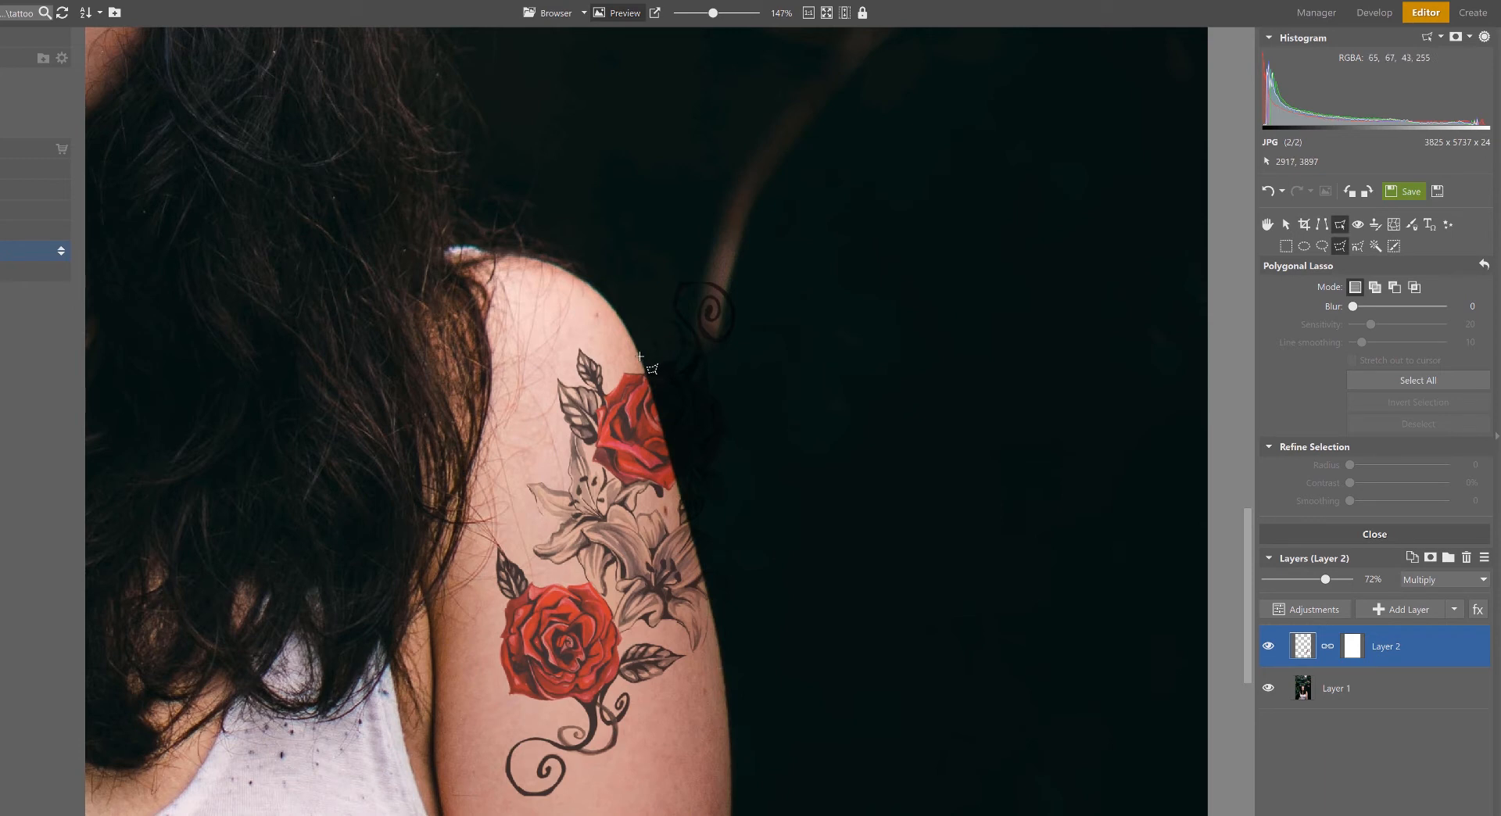
click(639, 357)
click(719, 649)
click(798, 596)
click(821, 455)
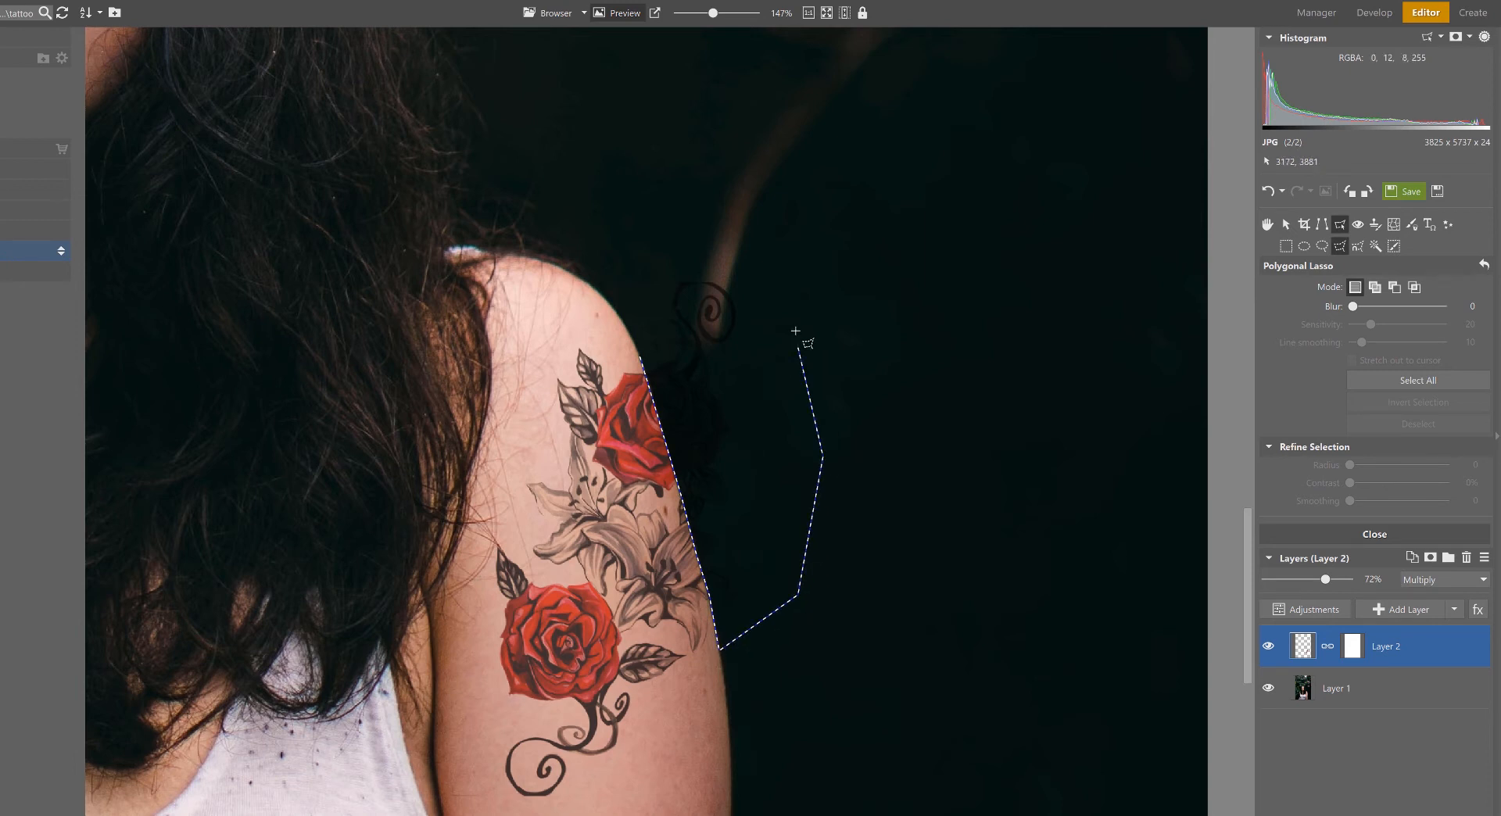
click(765, 284)
click(687, 247)
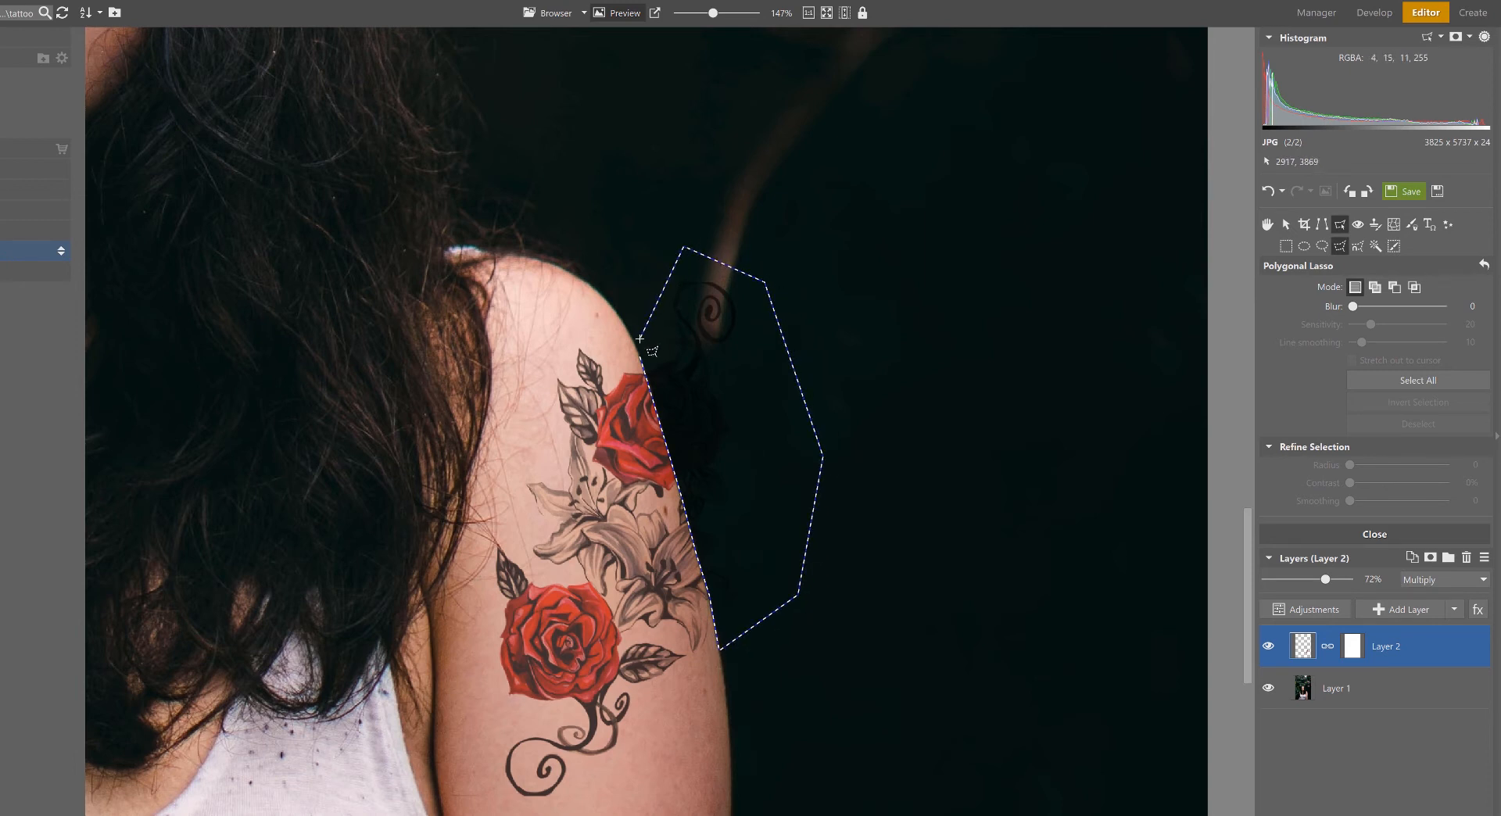
double_click(640, 339)
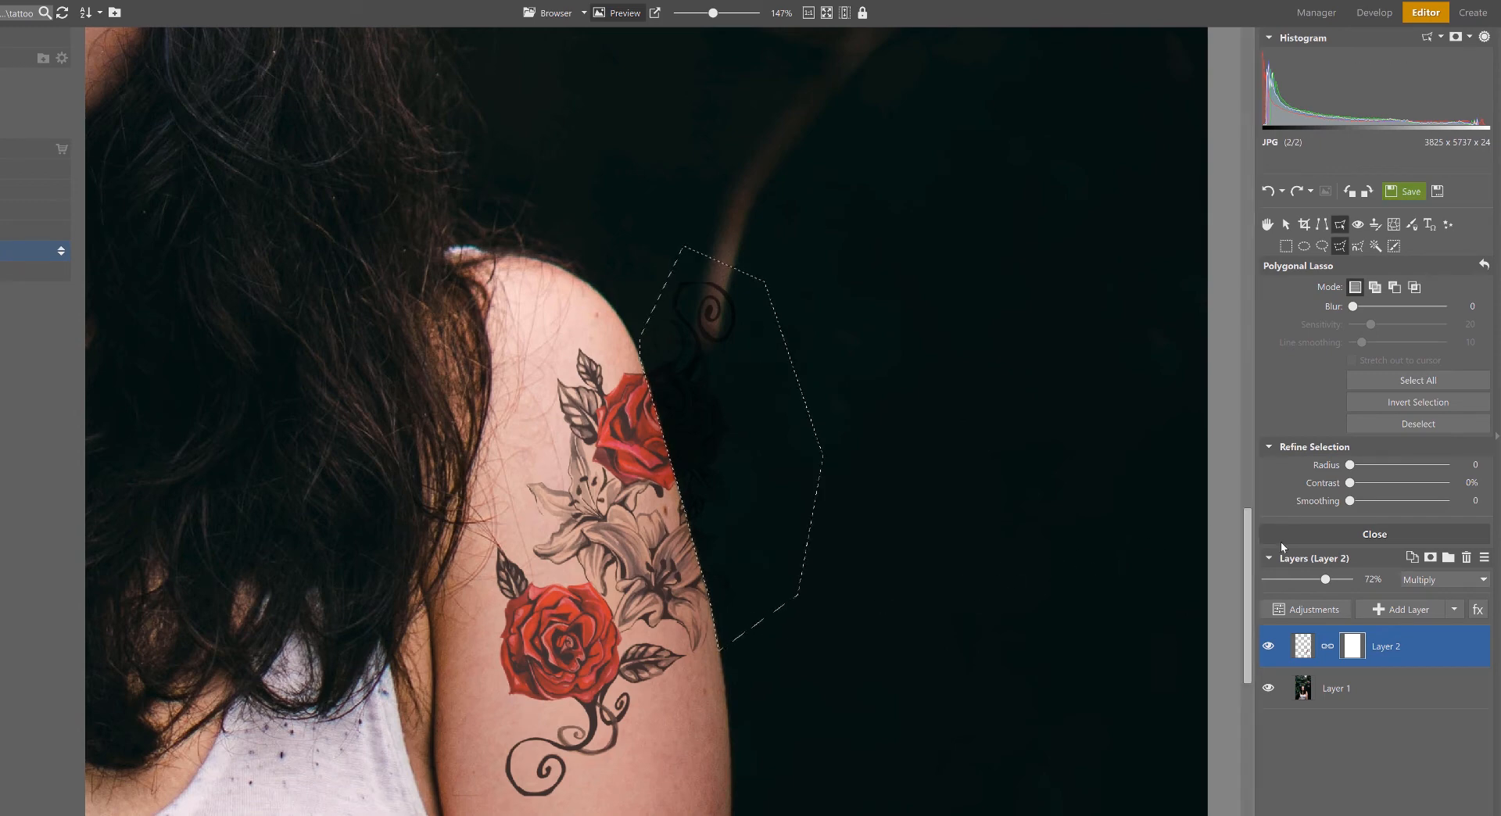
- Remove the selected area from Layer 2's mask, reactivate the tattoo image, and clear the selection
right_click(1354, 648)
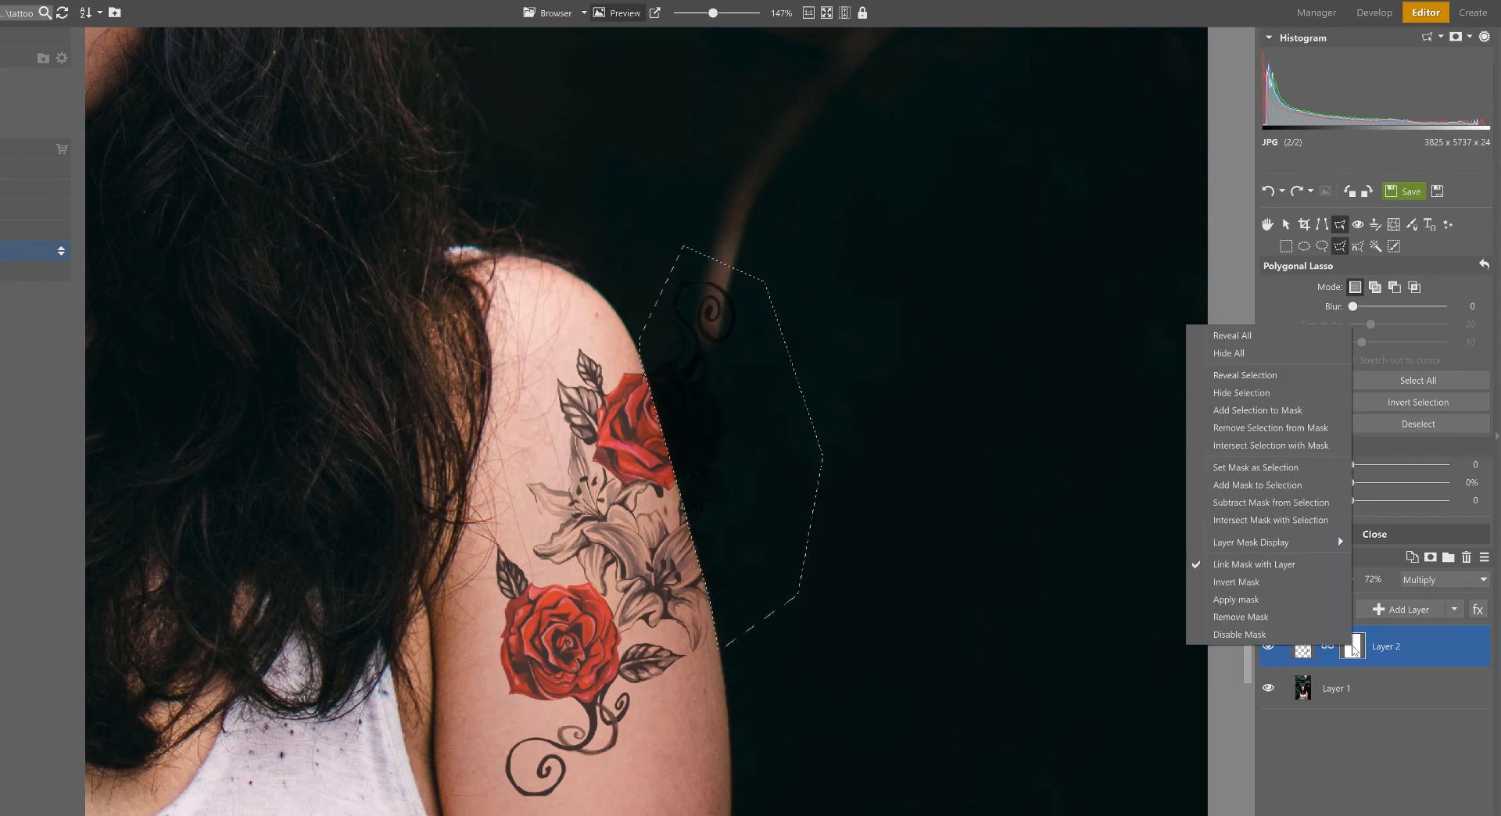
click(1257, 430)
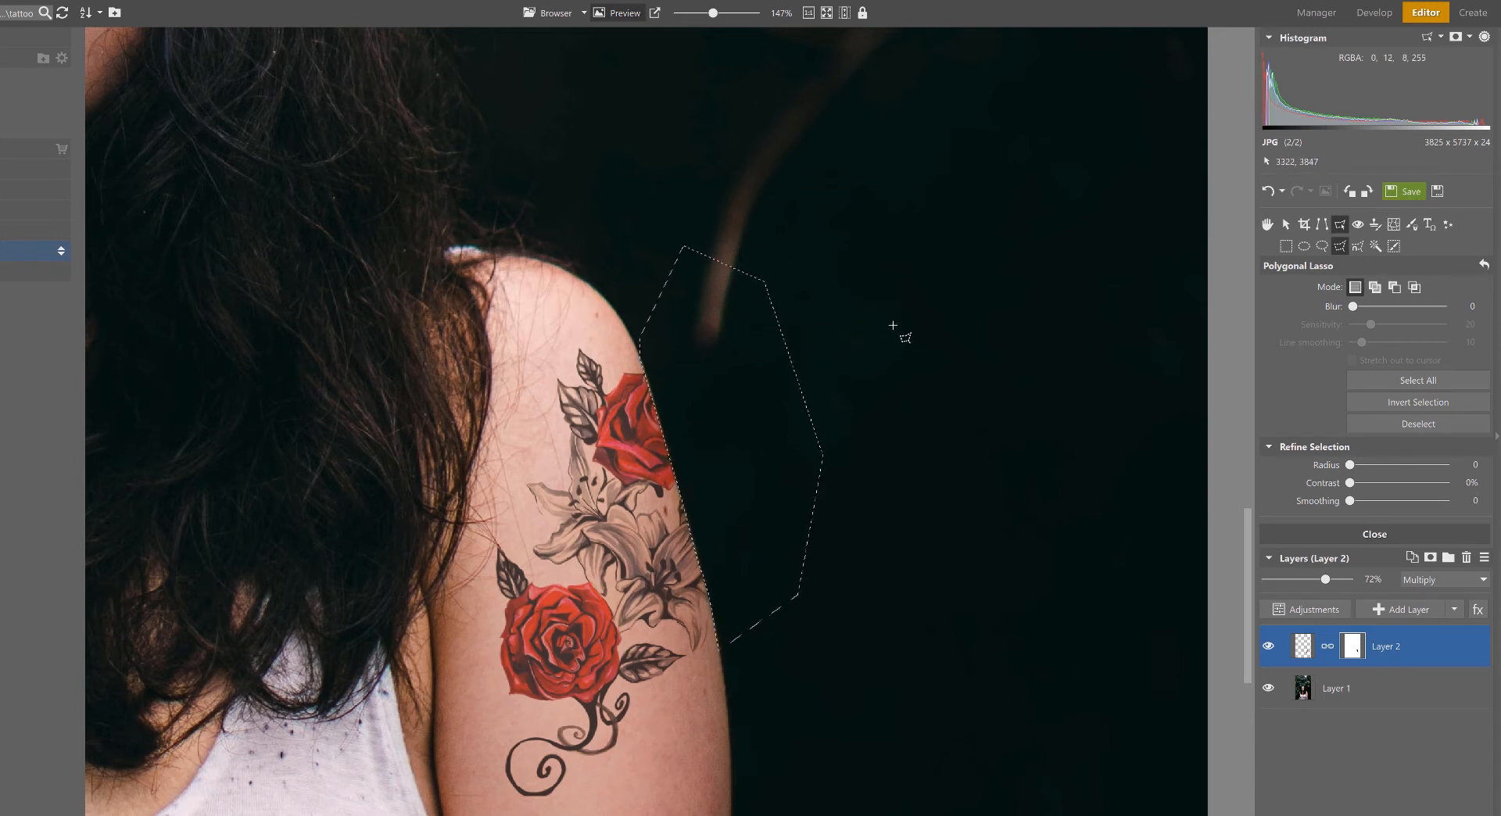
click(1389, 539)
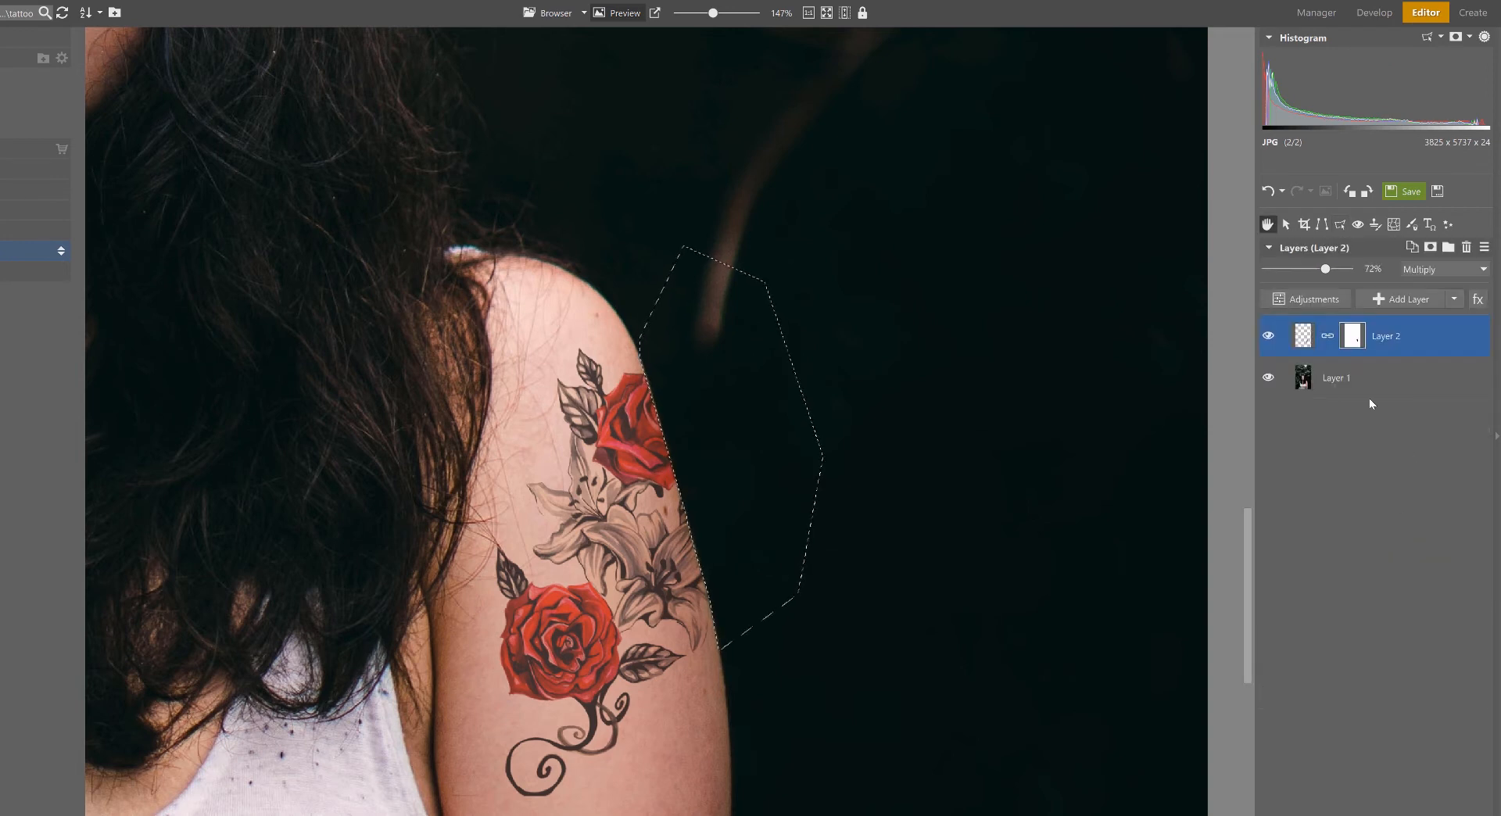
click(1311, 342)
double_click(1166, 383)
key(ctrl+d)
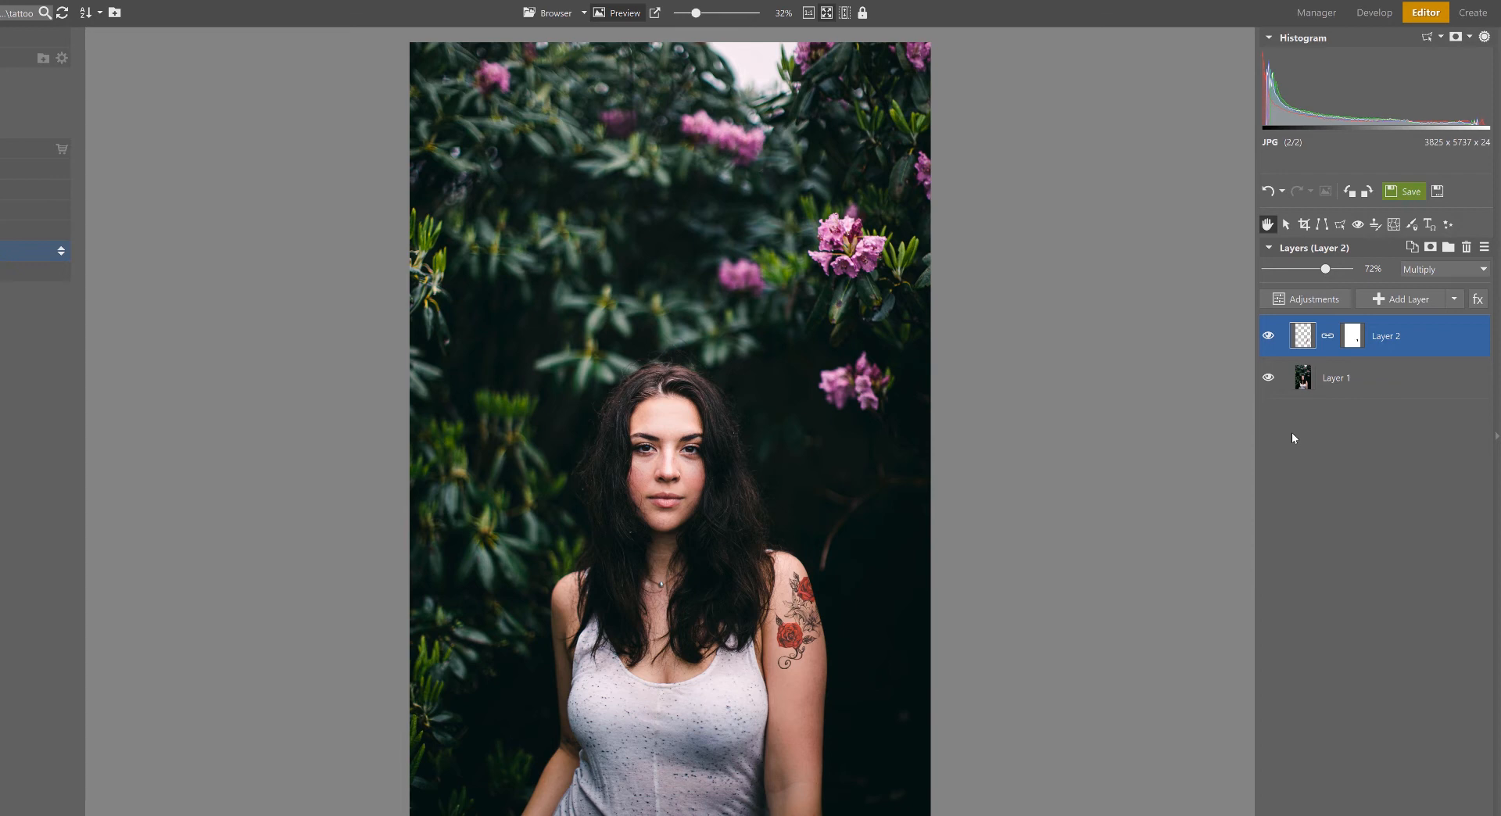
- Lighten the tattoo with the Dodge tool at diameter 165 on midtones, undoing and redoing the change to compare
click(1375, 225)
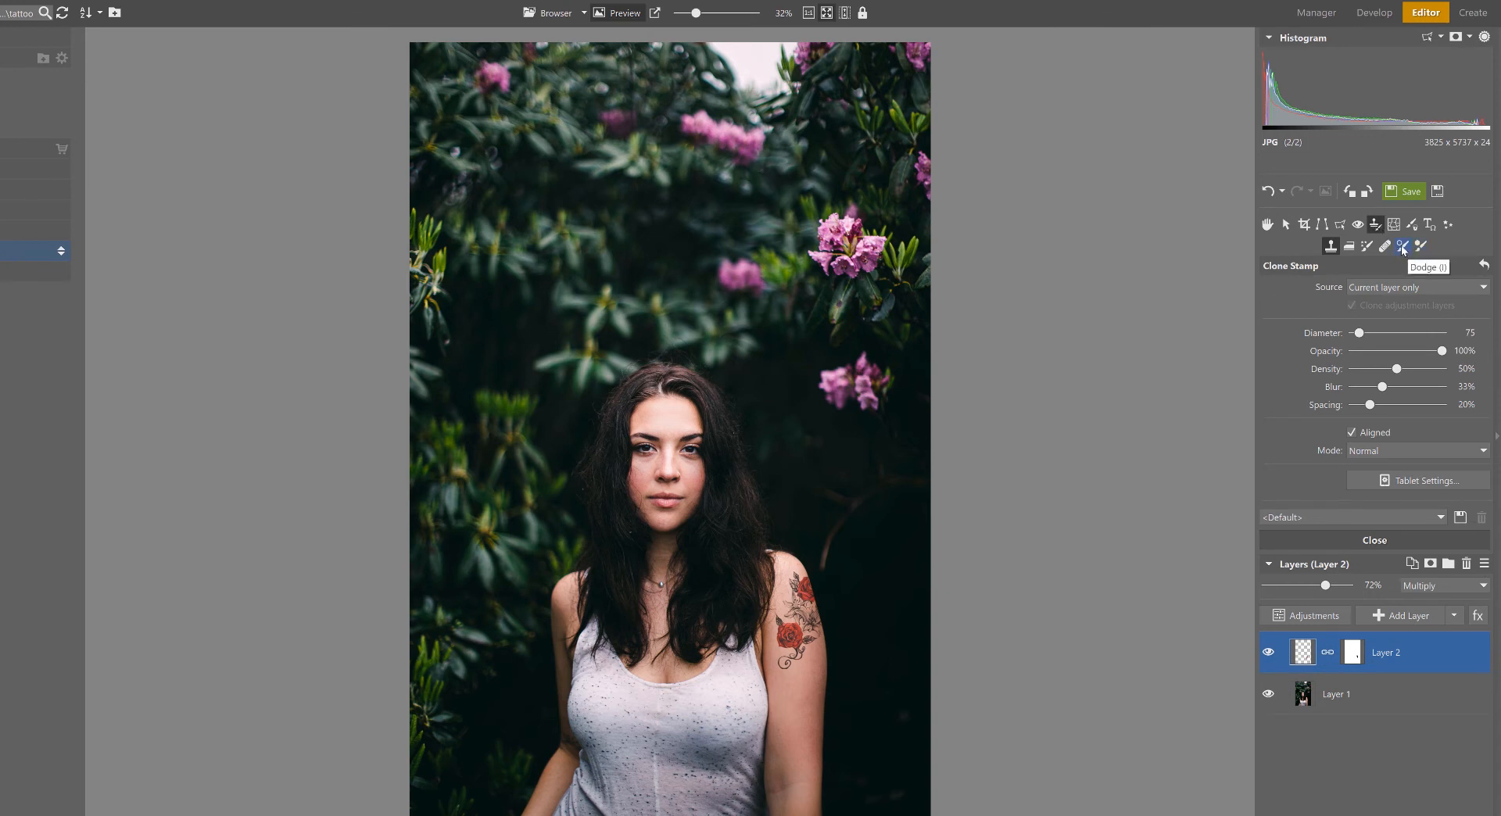
click(1404, 247)
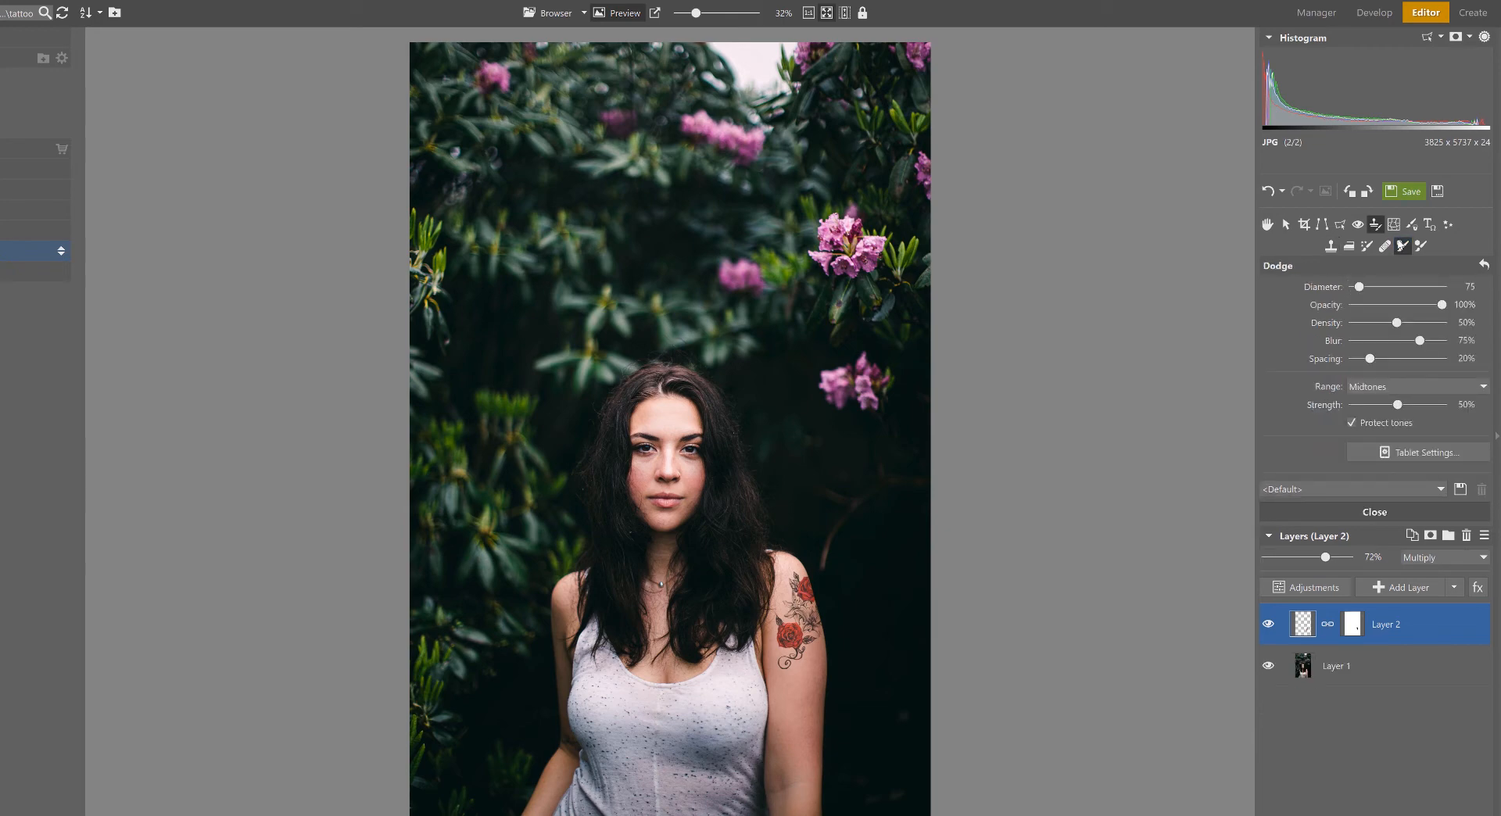
scroll(792, 645, up, 3)
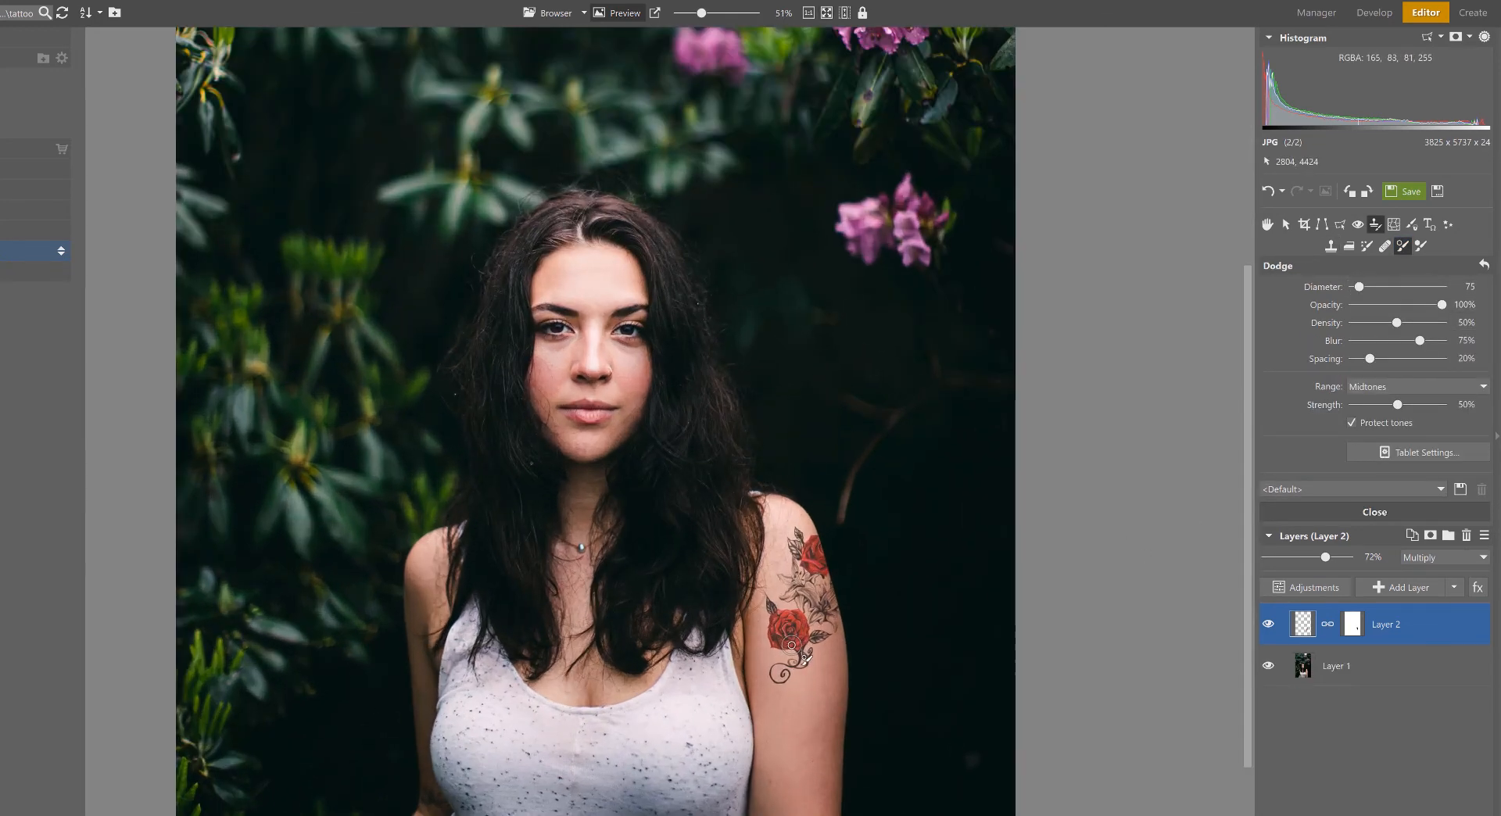
scroll(792, 645, up, 1)
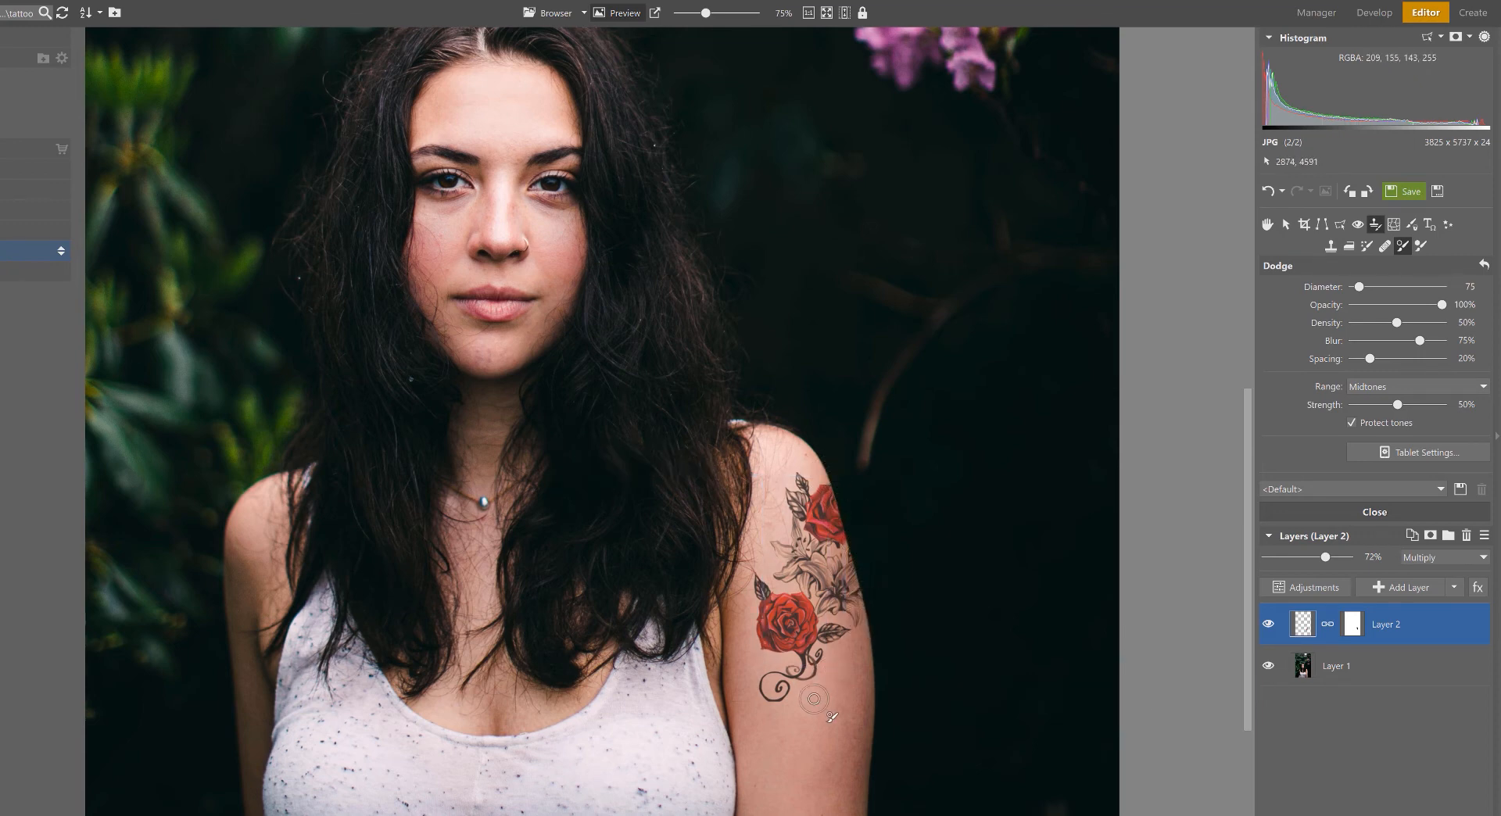
scroll(803, 651, up, 11)
scroll(803, 651, down, 2)
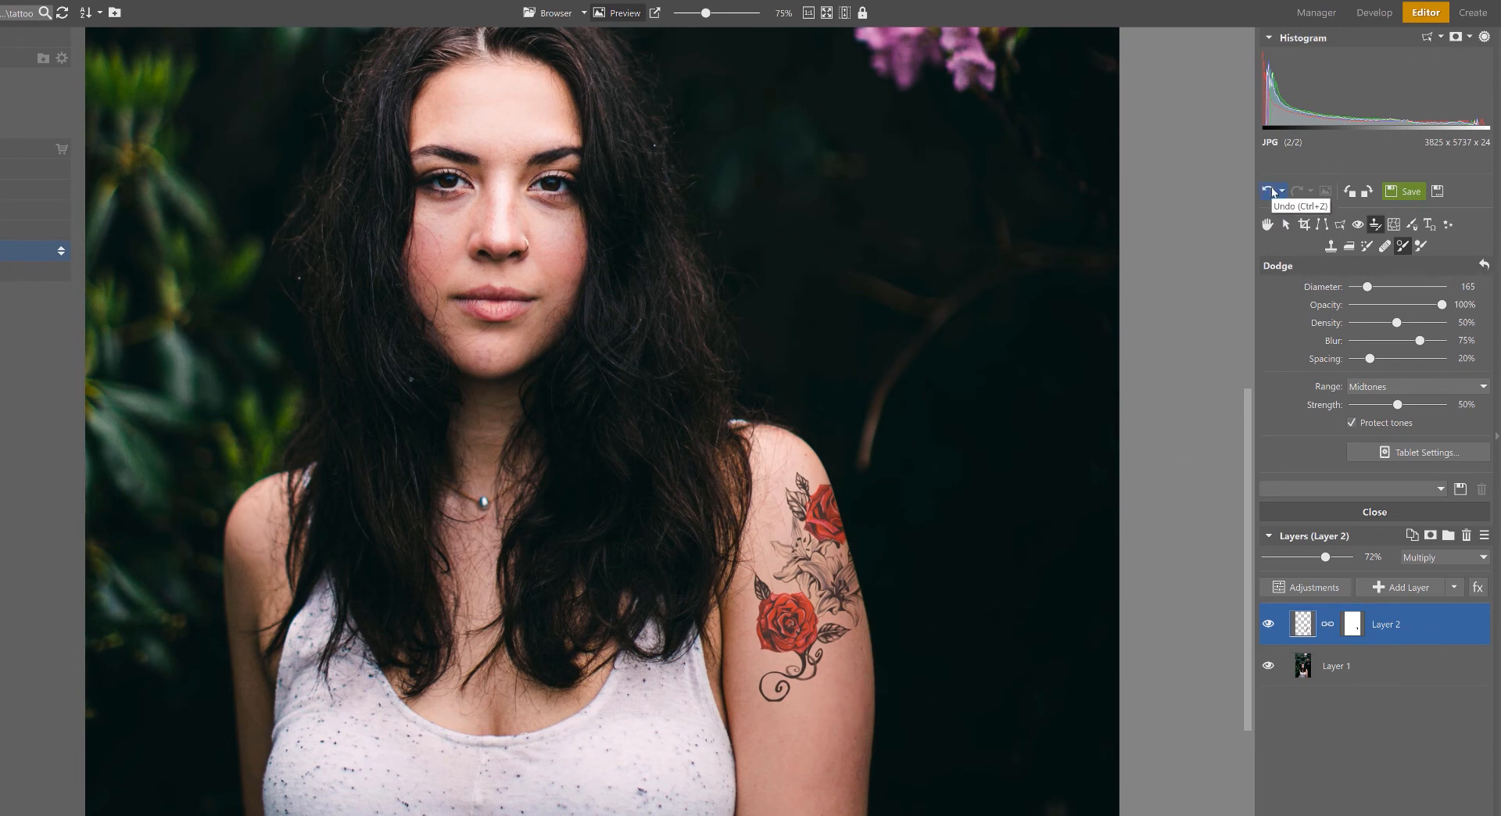
click(1273, 192)
click(1294, 192)
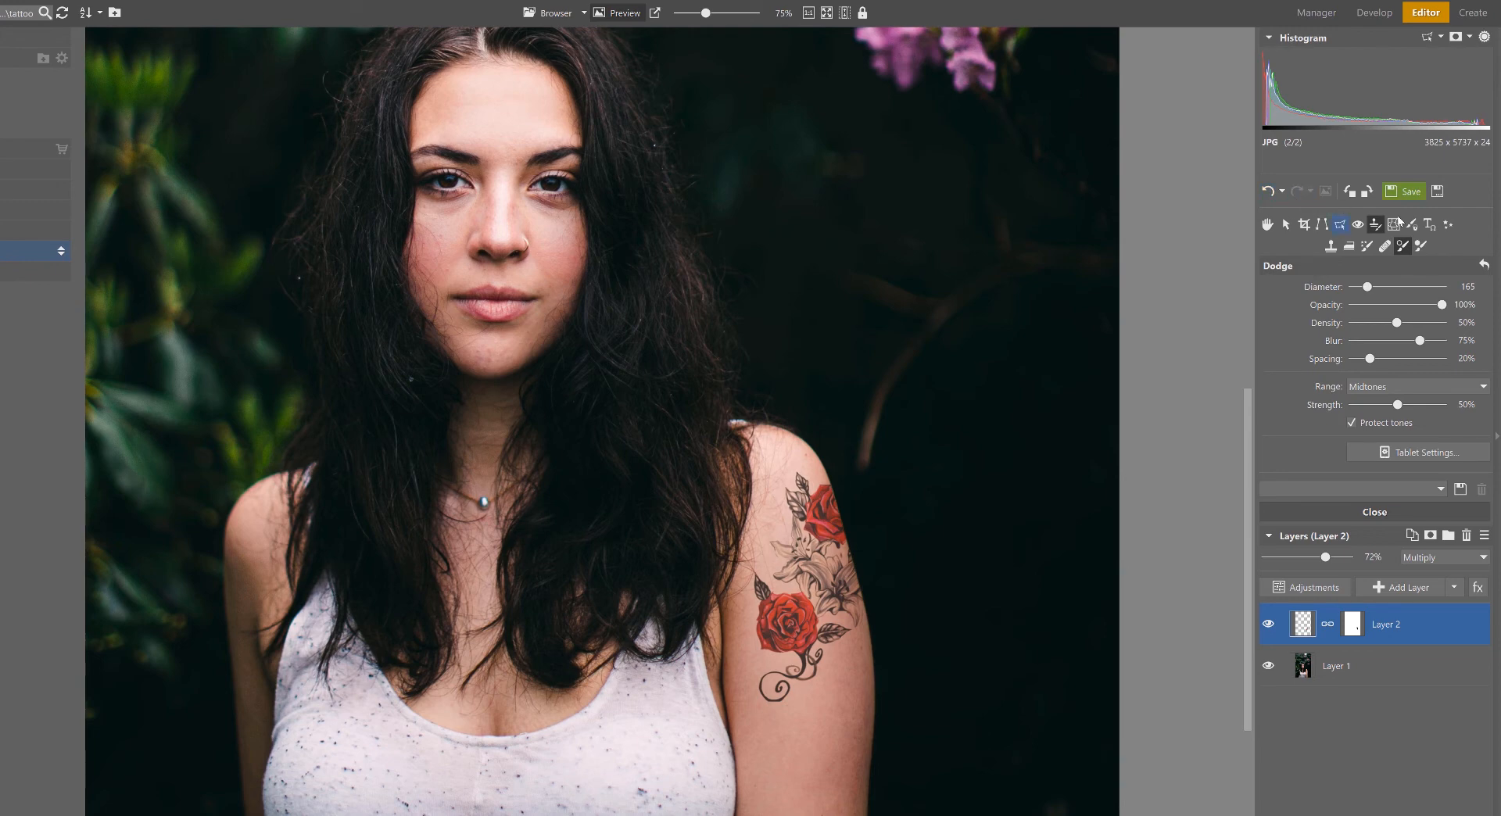
- Darken the tattoo with the Burn tool at diameter 125 on midtones, undoing and redoing the change to compare
click(1420, 247)
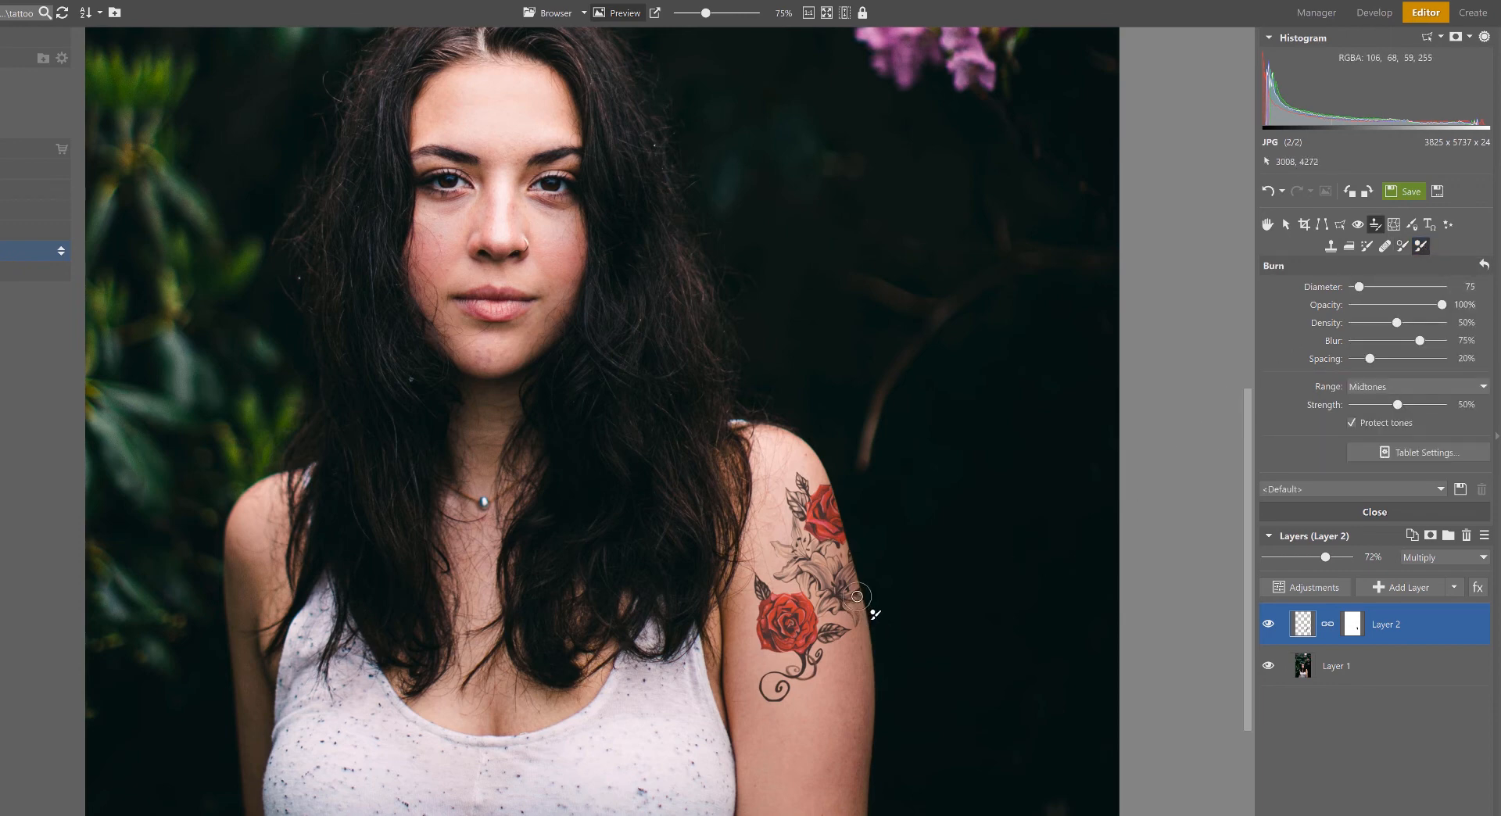
scroll(856, 596, up, 1)
scroll(857, 597, up, 2)
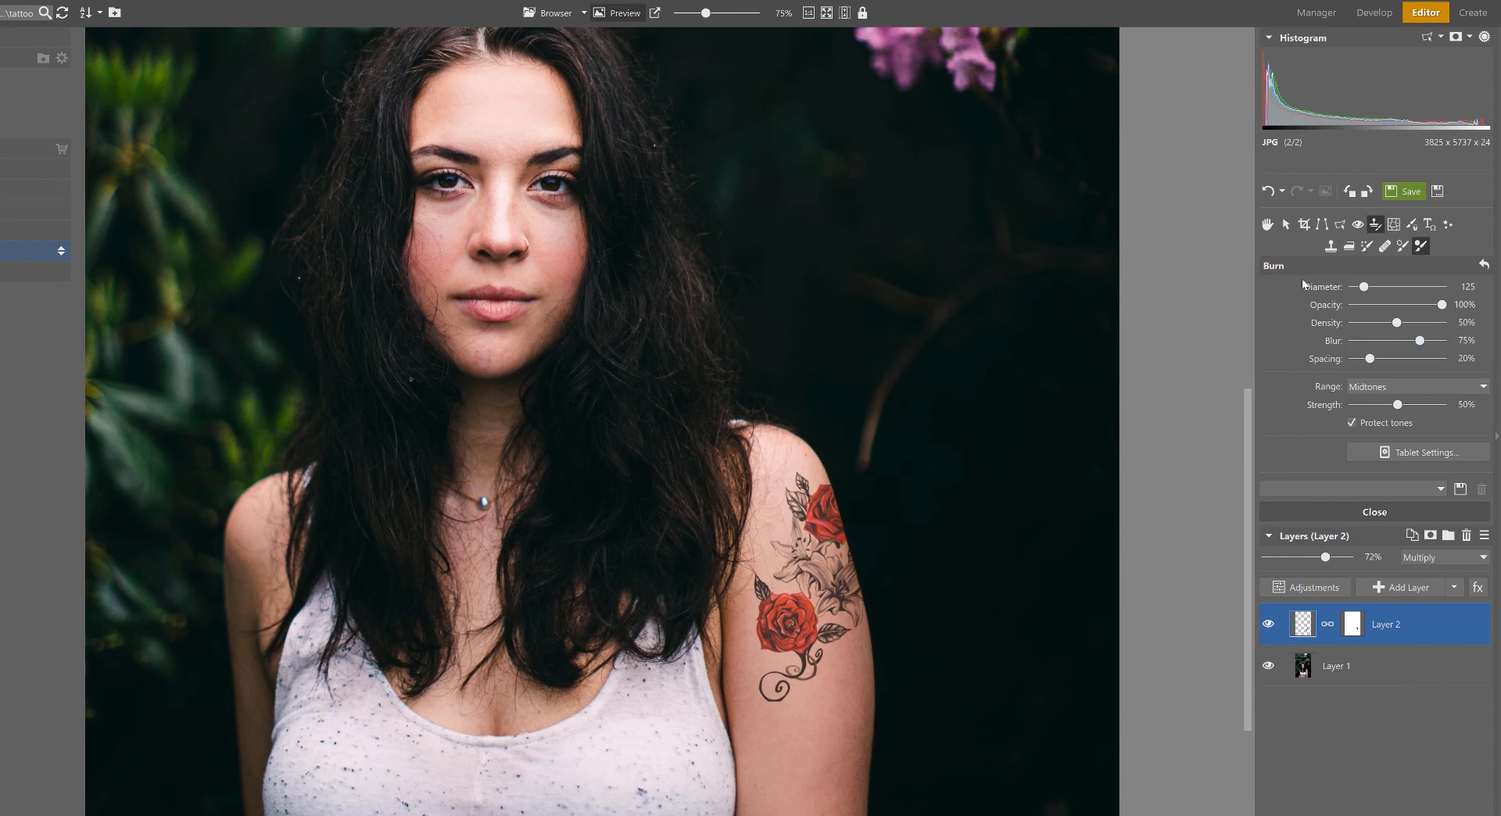
click(1268, 192)
click(1295, 192)
click(1350, 513)
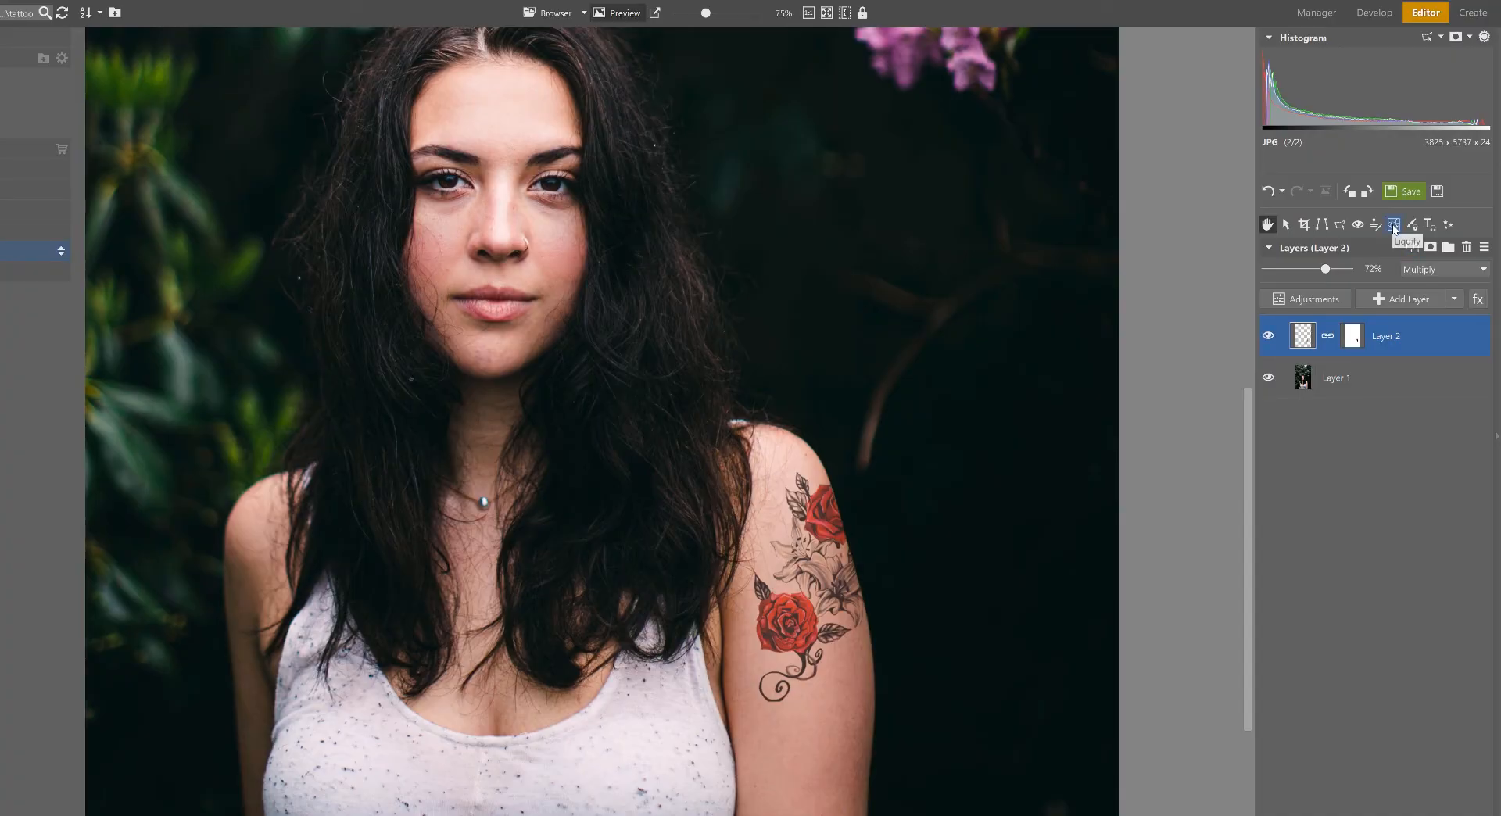
- Warp the tattoo from the lower rose up toward the upper flowers with Liquify Stretch at diameter 450, and apply it
click(1393, 226)
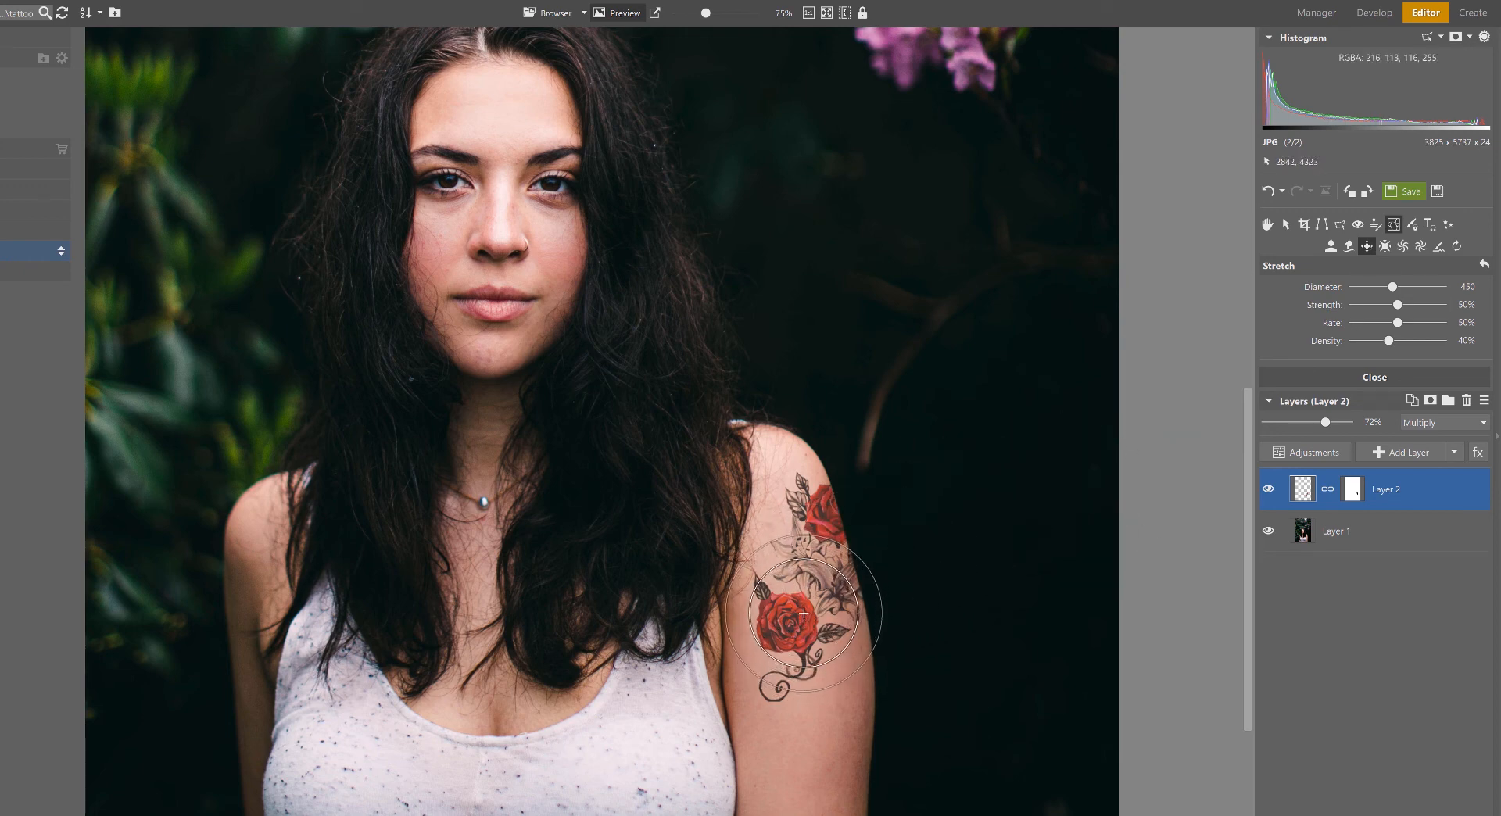
drag(804, 613, 805, 537)
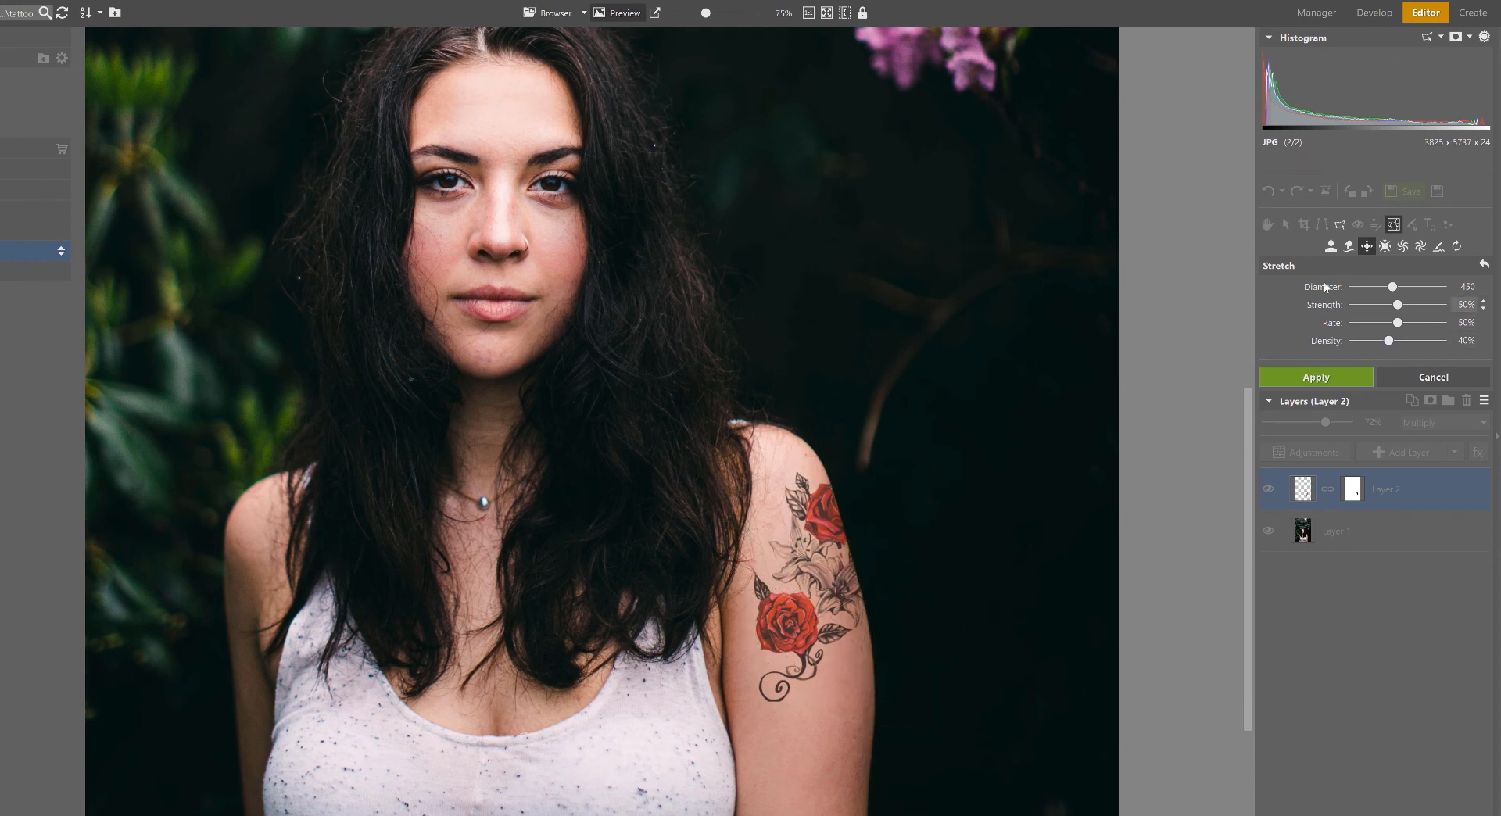
click(1313, 378)
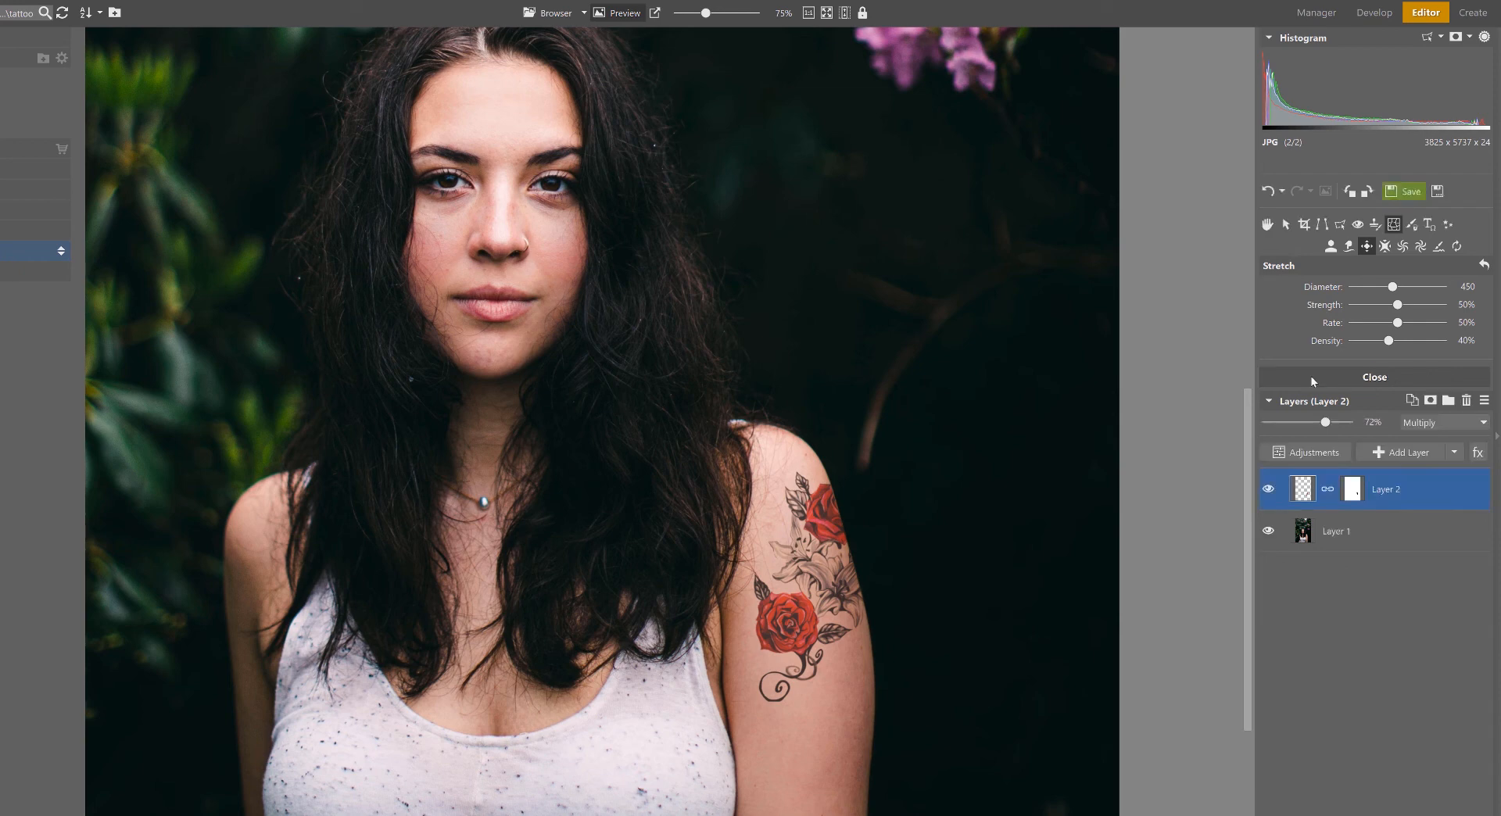
- Undo and redo the last Stretch warp on the tattoo to compare it before and after
click(1267, 192)
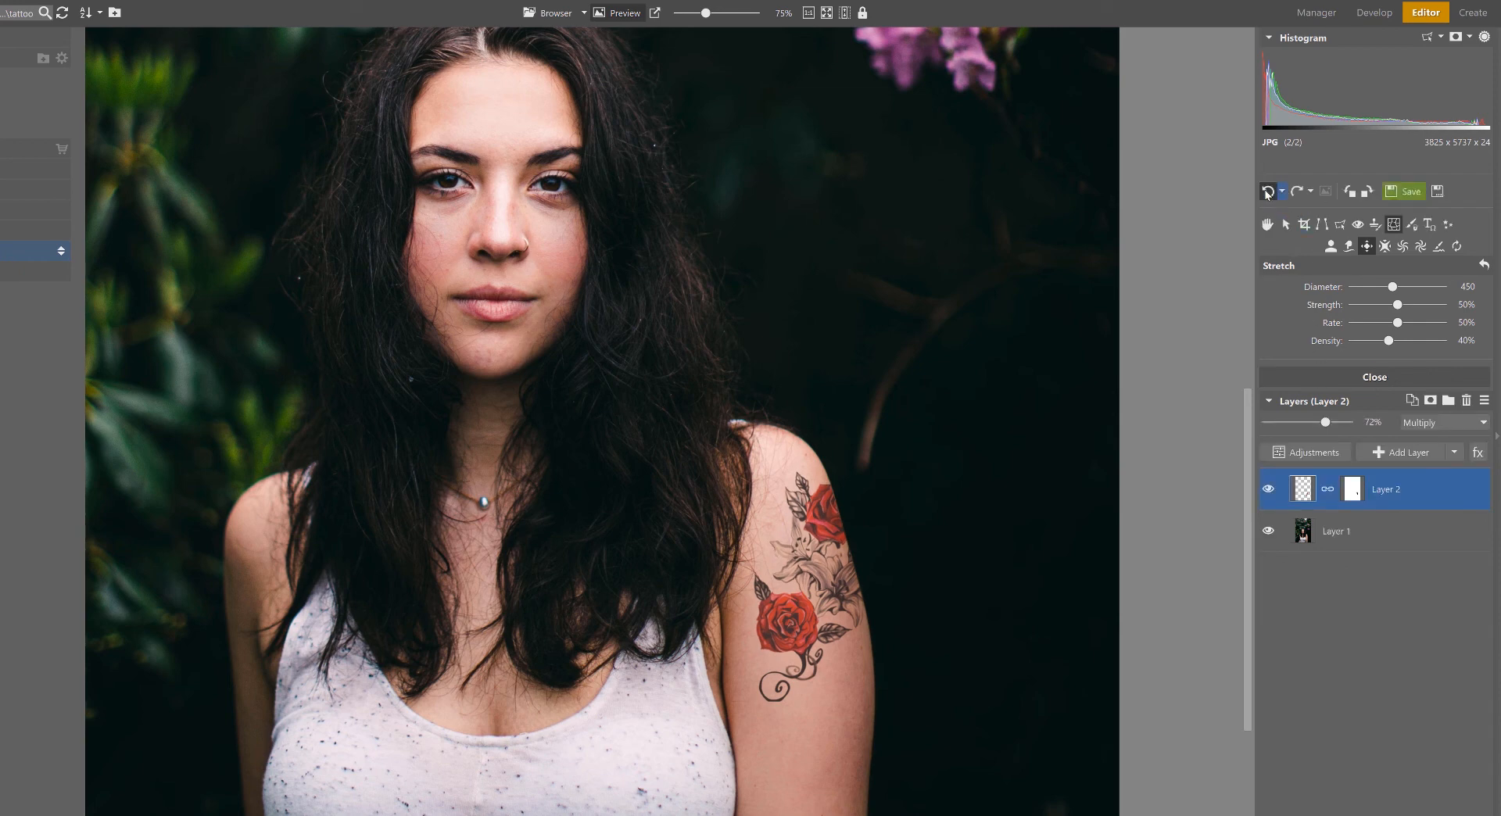
click(1297, 192)
click(1296, 190)
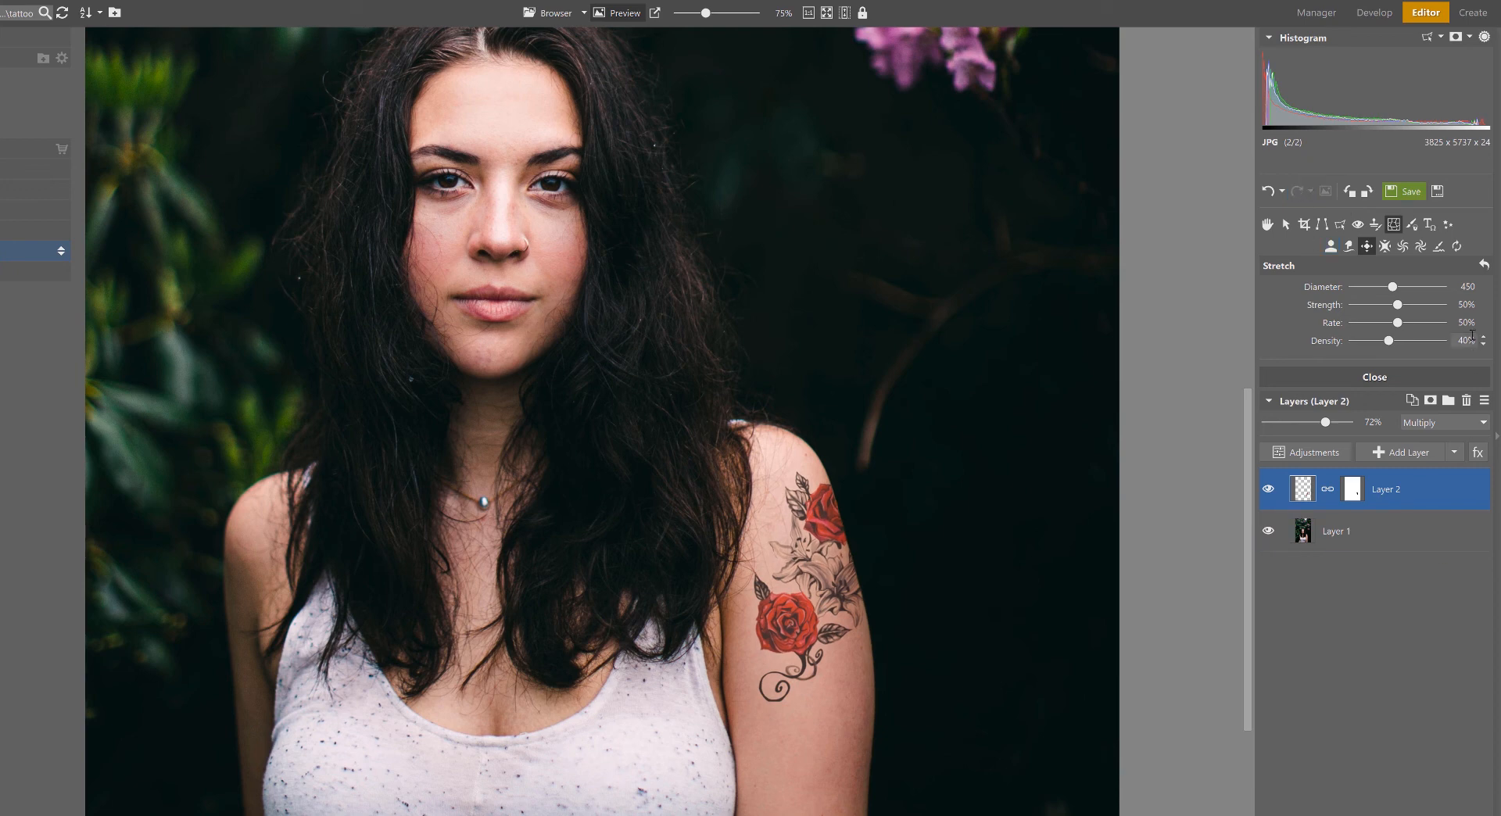
- Shrink the tattoo along the arm's outer edge beside the flowers and upper rose with Liquify Shrink at diameter 450, and apply it
click(1386, 246)
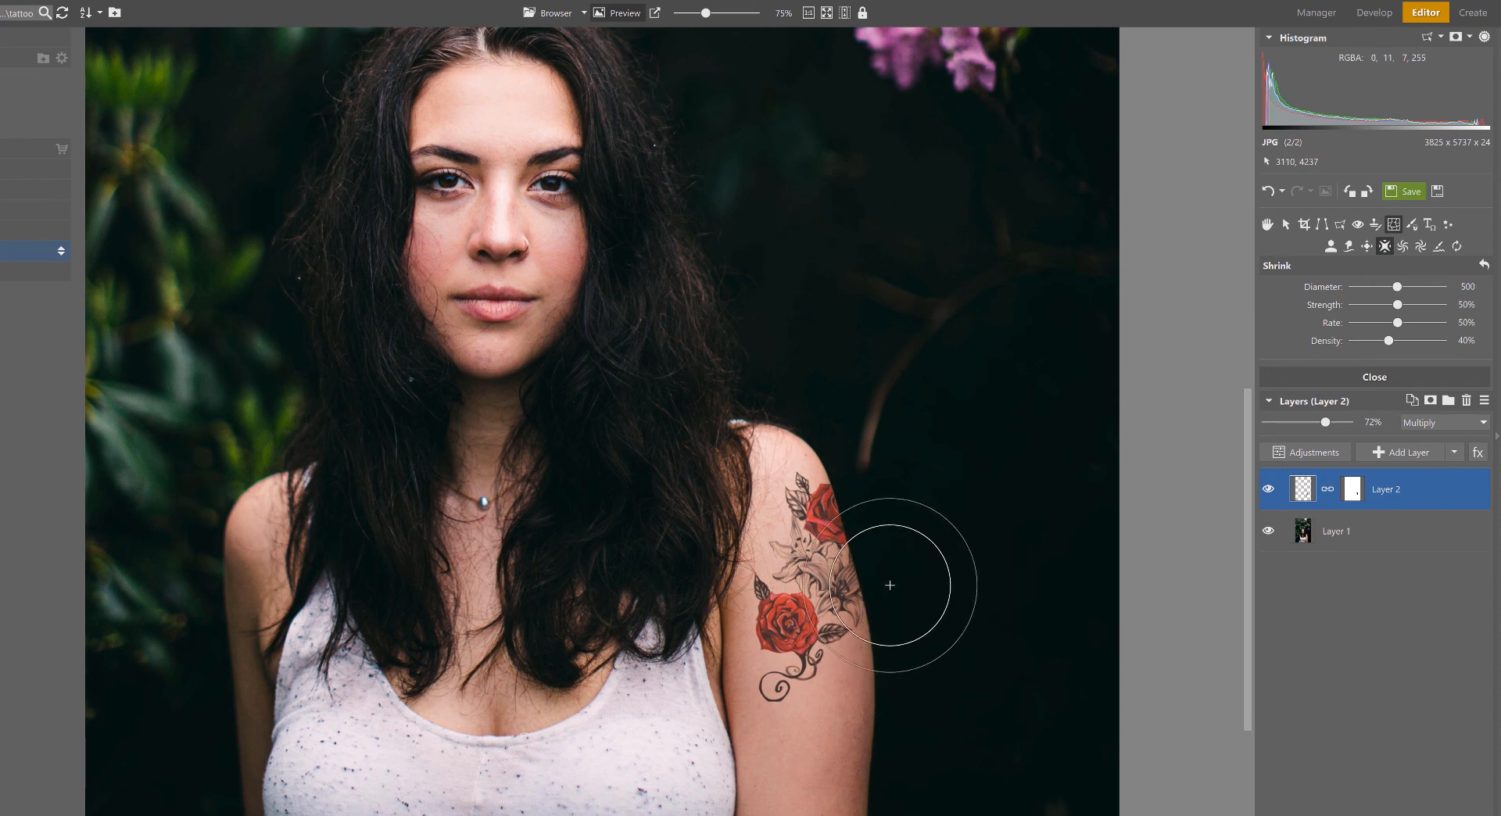
key([)
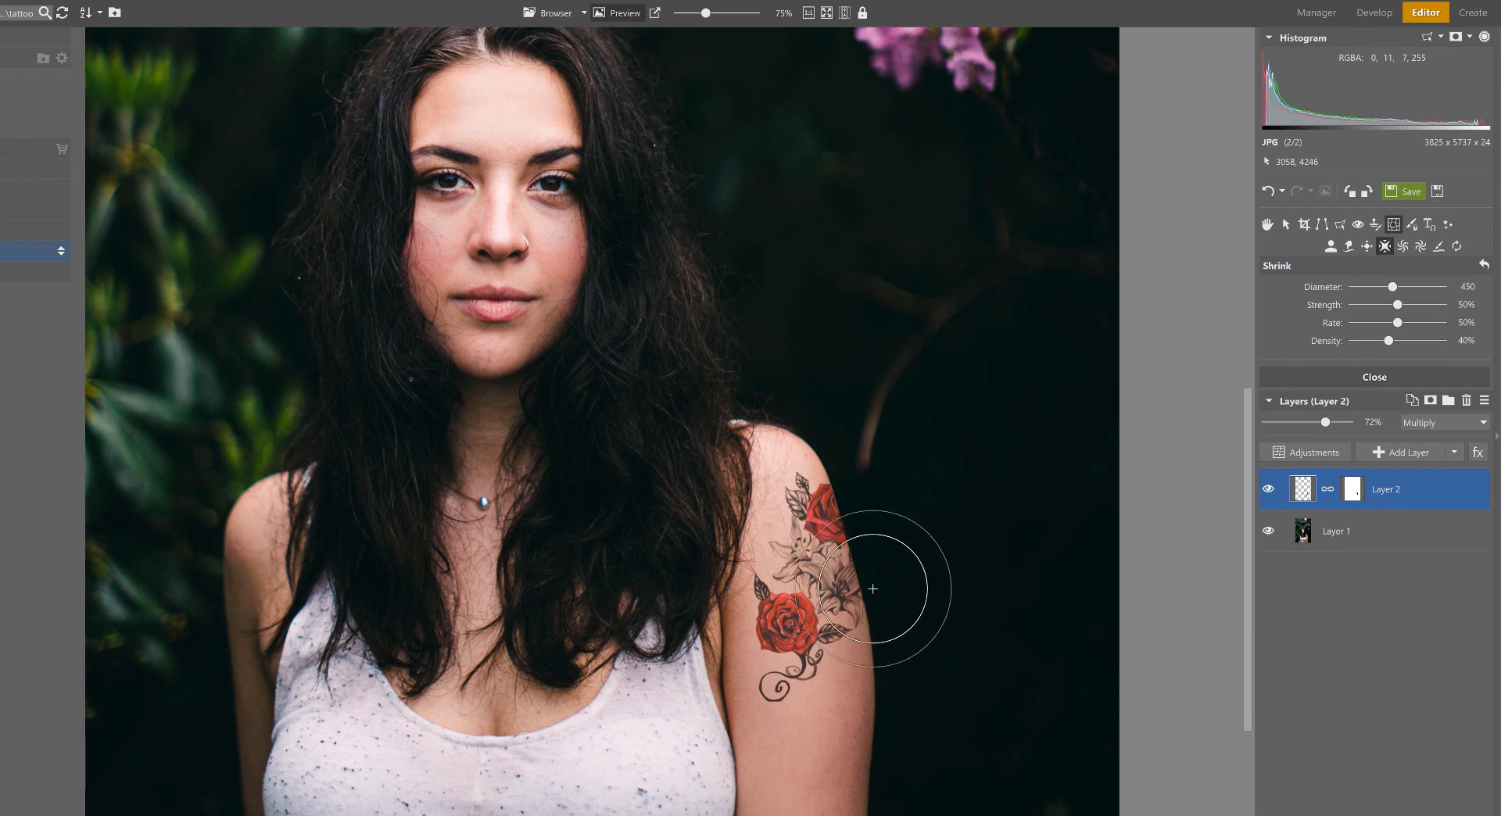
click(877, 589)
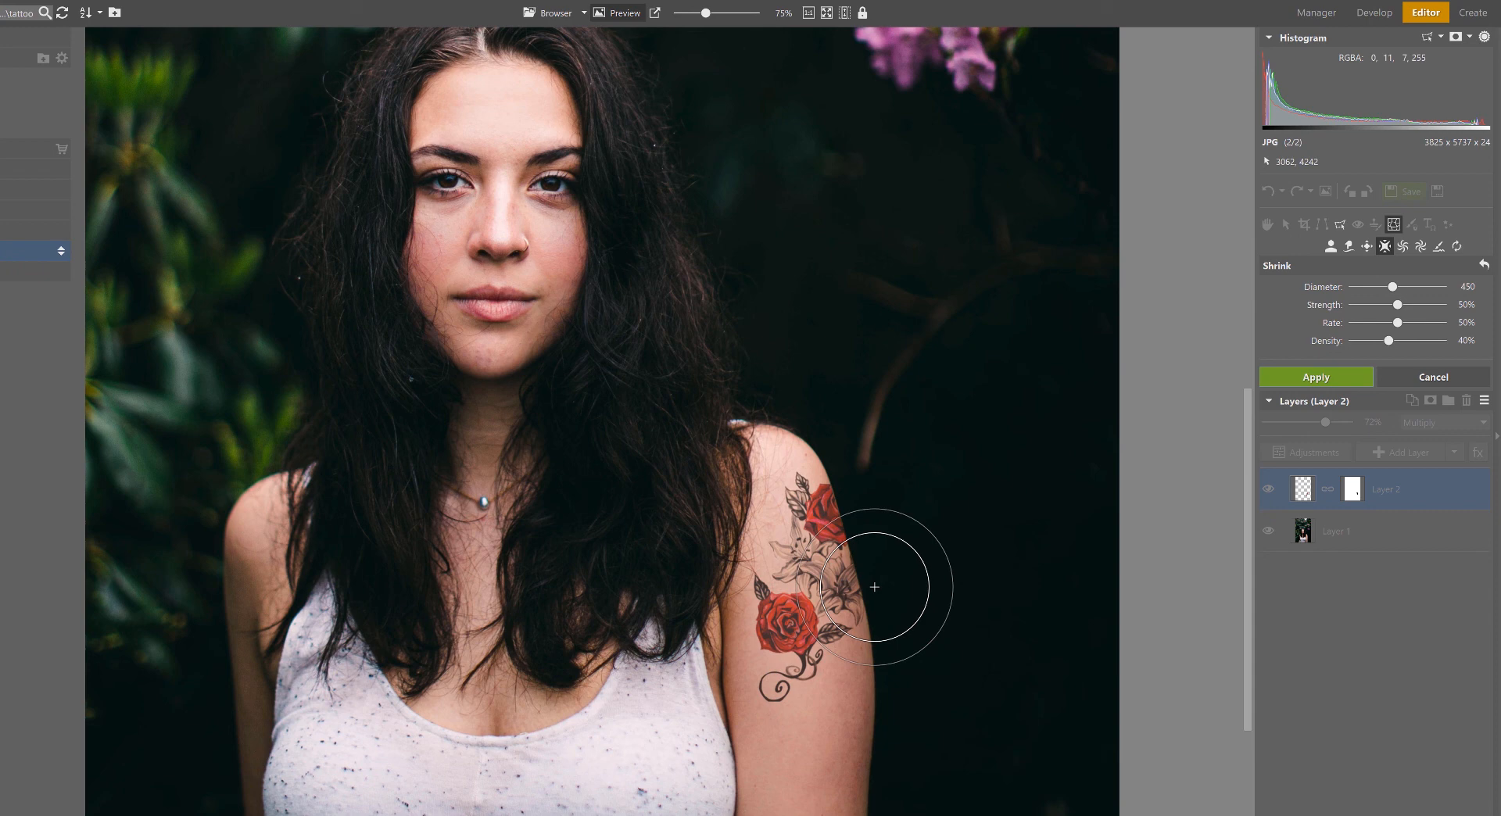
click(861, 534)
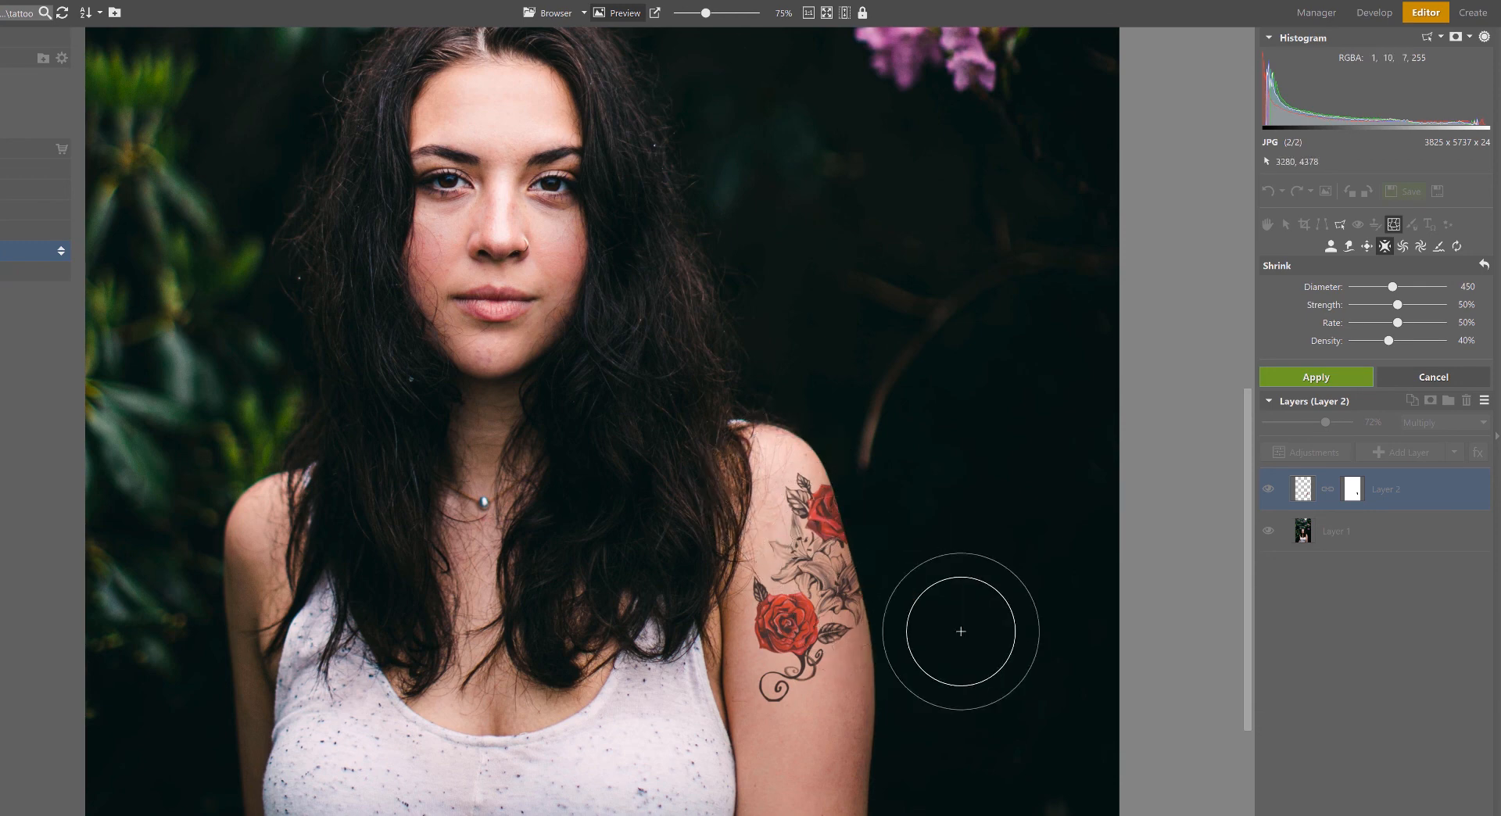
click(1332, 381)
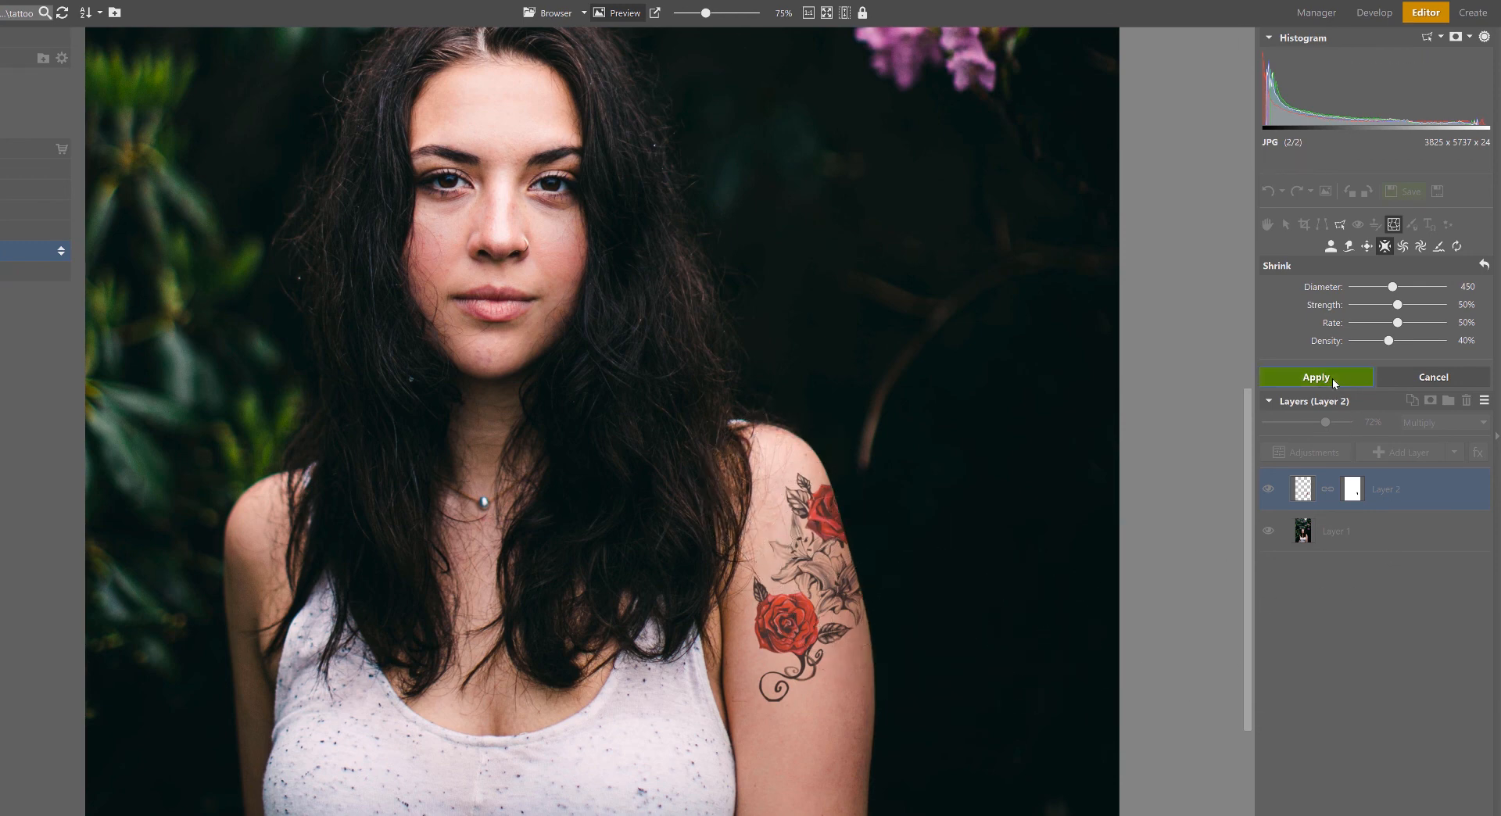
scroll(787, 632, down, 2)
scroll(786, 632, down, 2)
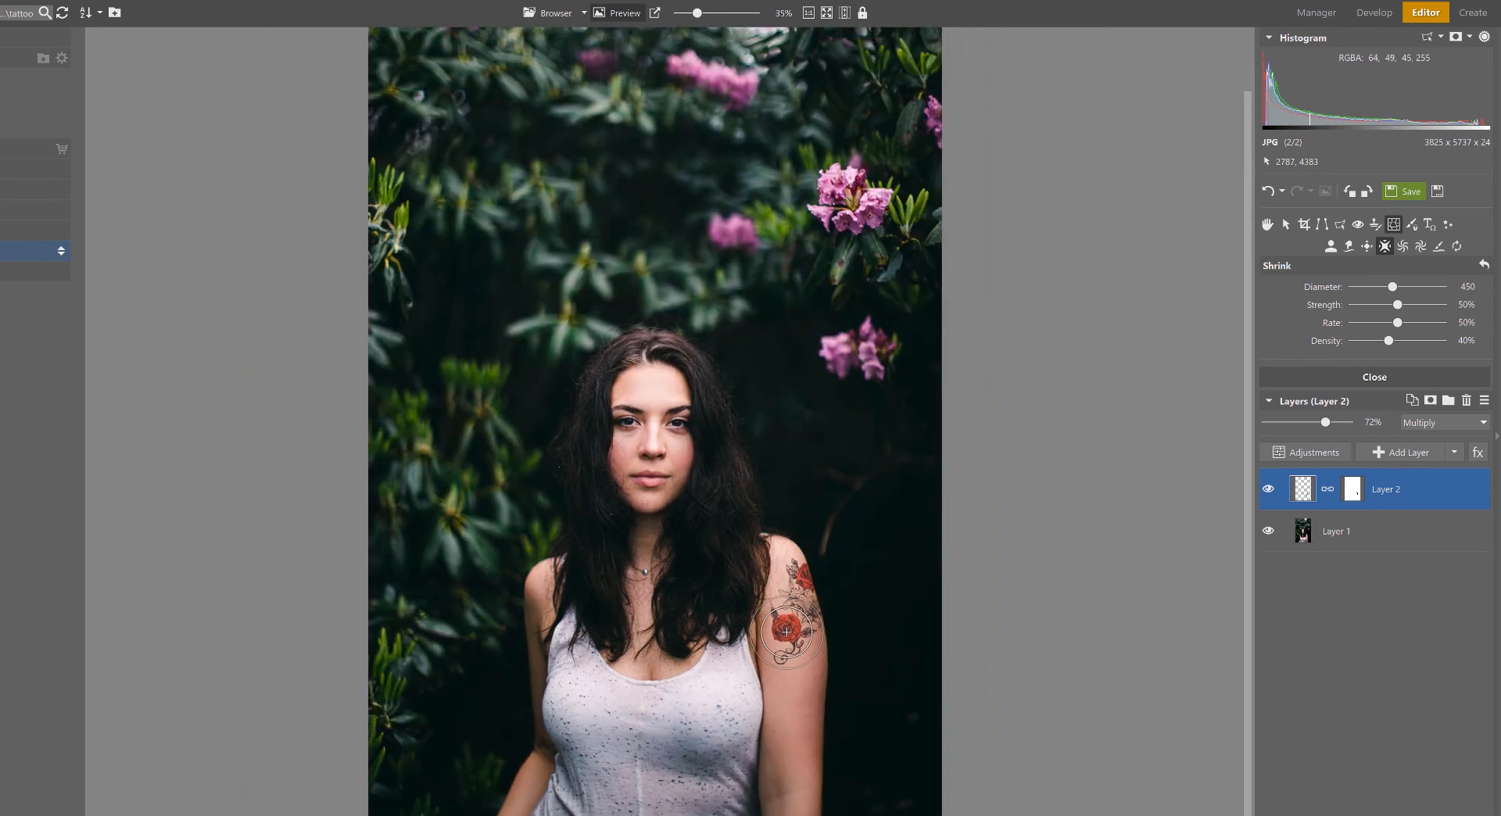
scroll(787, 632, down, 1)
mouse_move(787, 629)
mouse_down()
mouse_move(807, 648)
mouse_move(806, 626)
mouse_up()
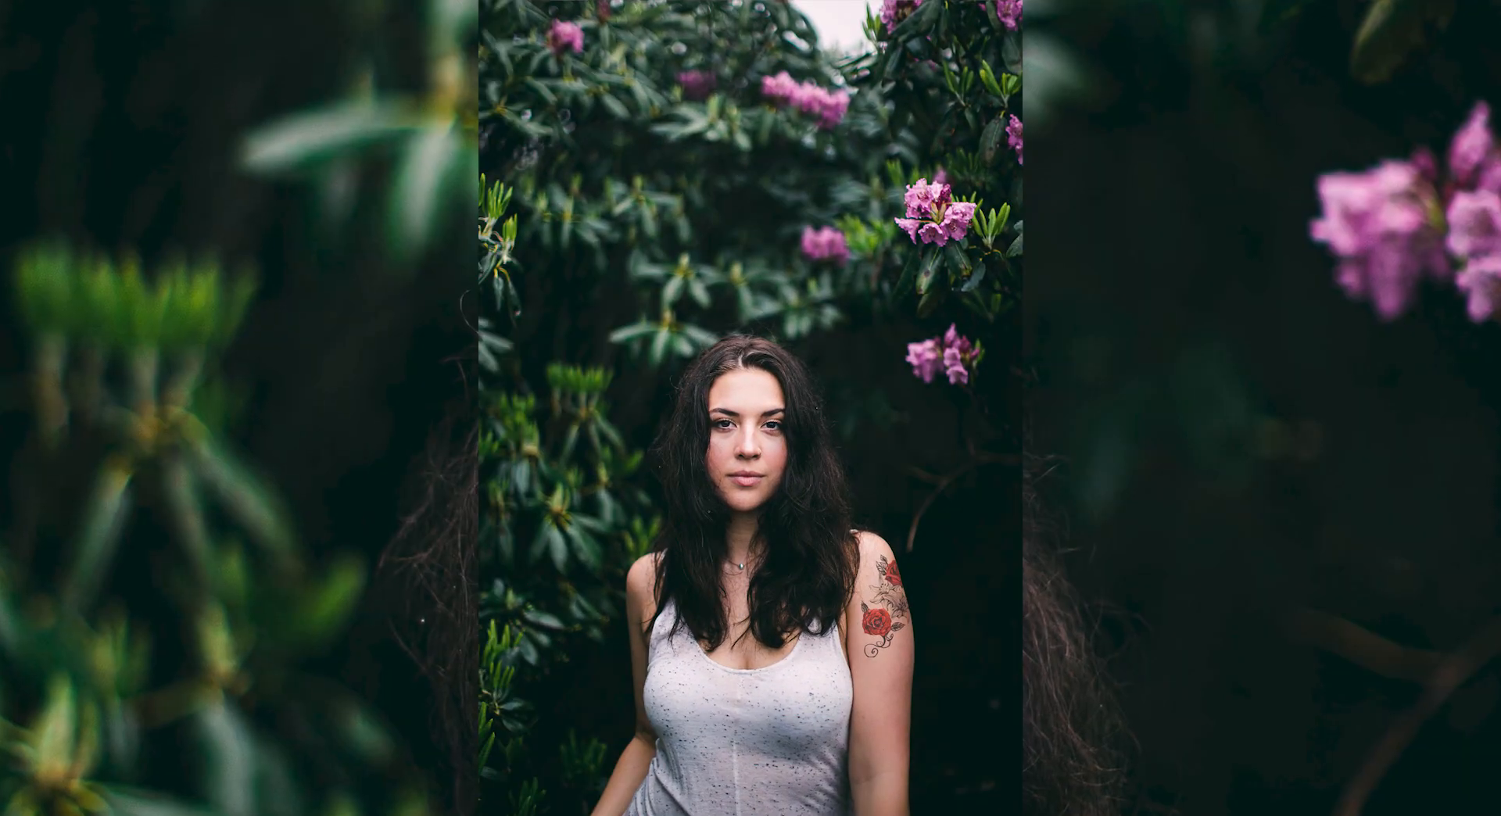